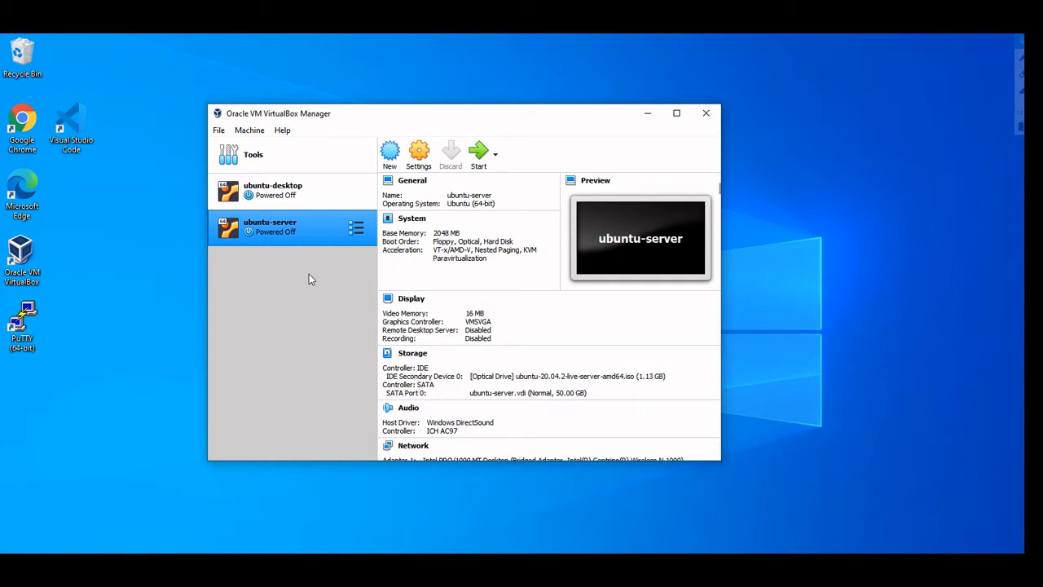
Launch the ubuntu-server VM from the VirtualBox Manager toolbar
left_click(486, 167)
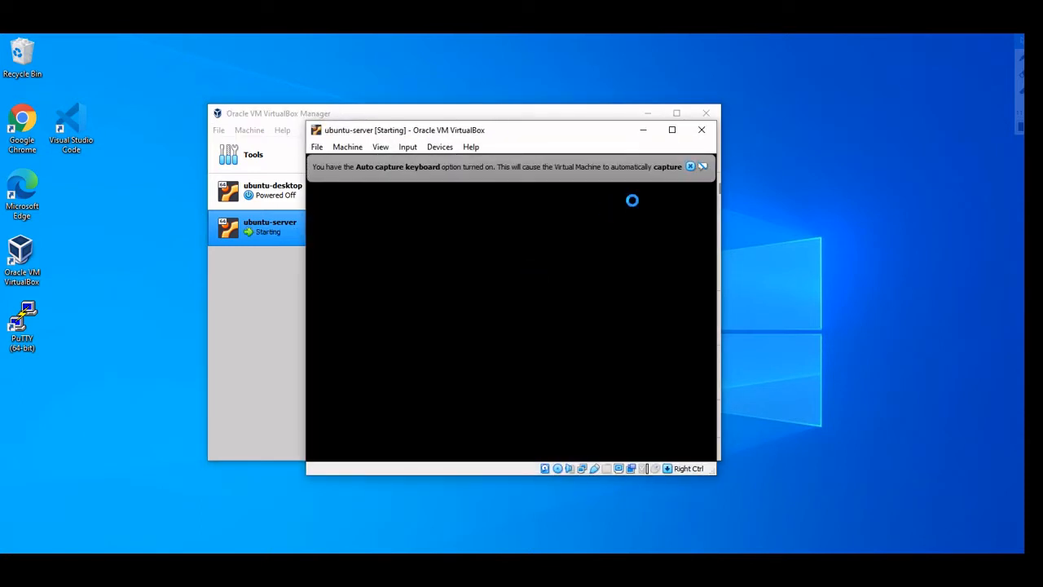
Dismiss the keyboard auto-capture and mouse integration notices and move the VM window up-left
left_click(689, 166)
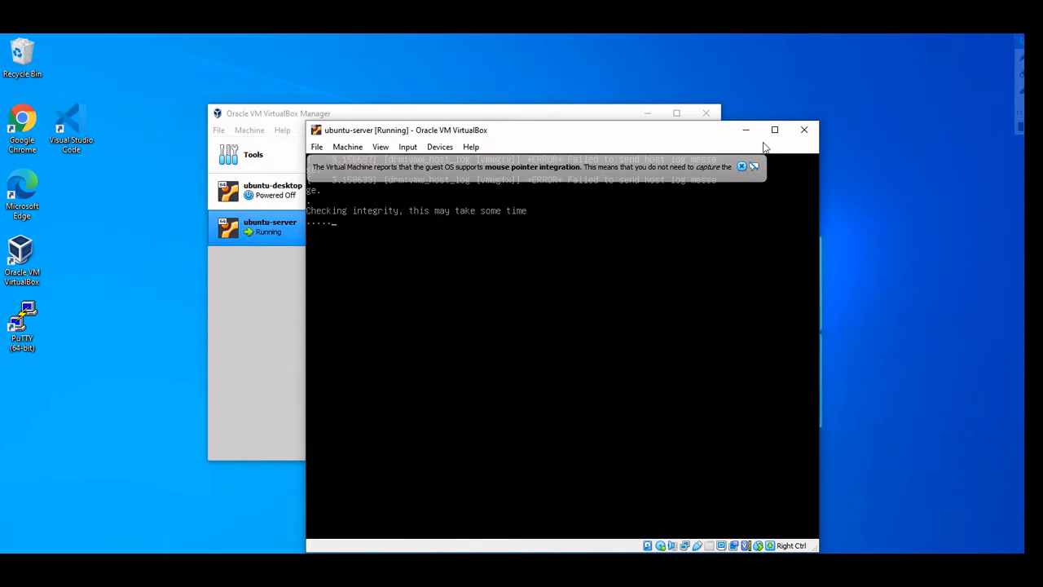
left_click(743, 166)
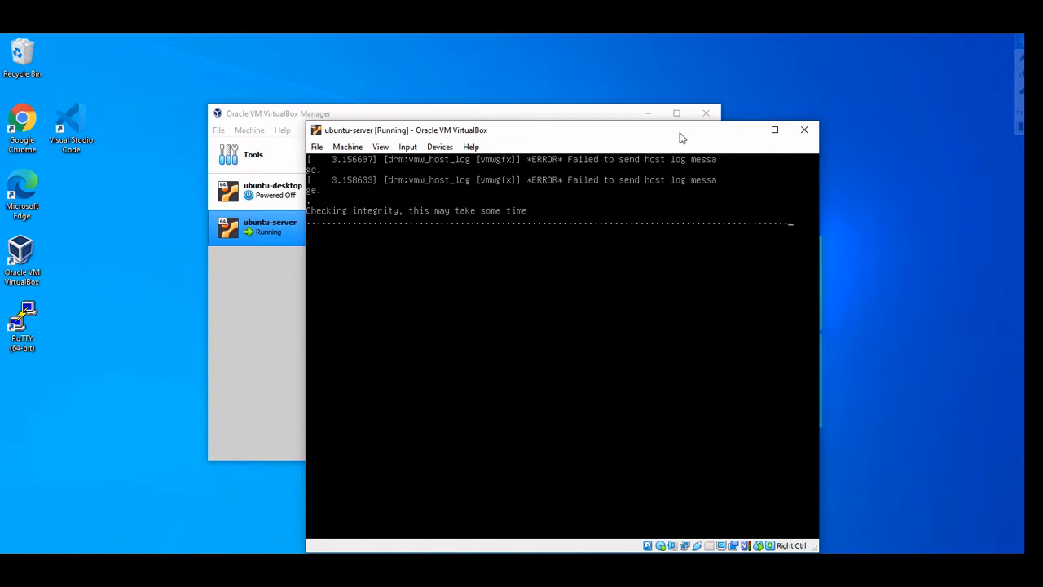
left_click_drag(670, 126, 631, 85)
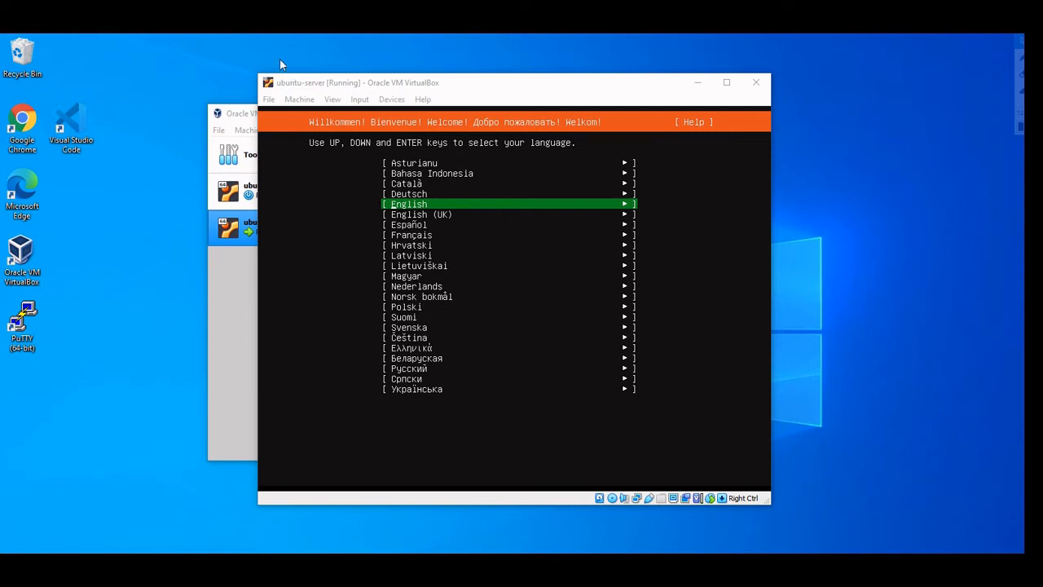
Pick English from the installer's language list in the VM console
left_click(344, 84)
left_click(395, 254)
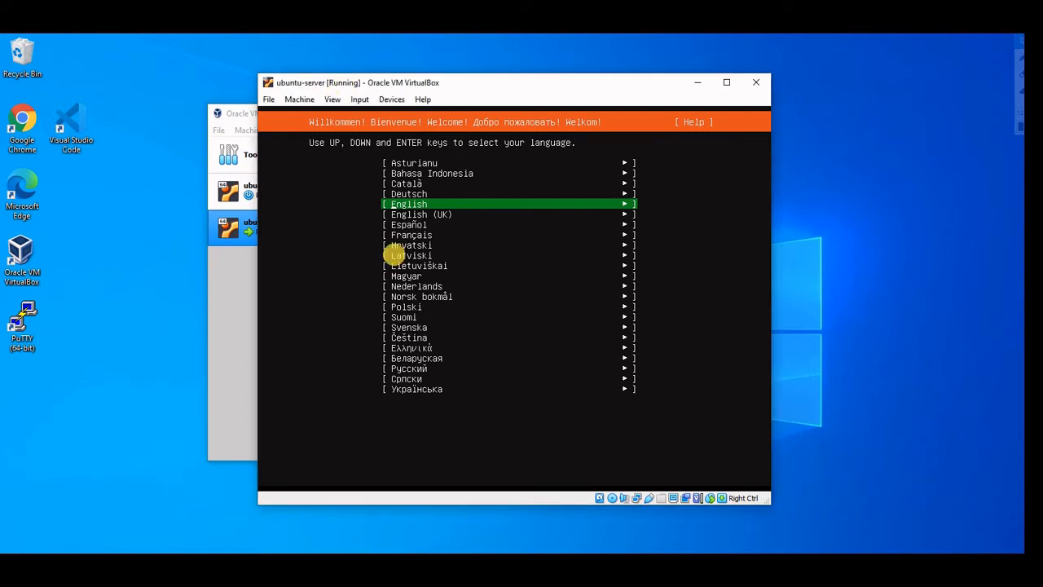
key("Down")
key("Up")
key("Down")
key("Up")
key("Down")
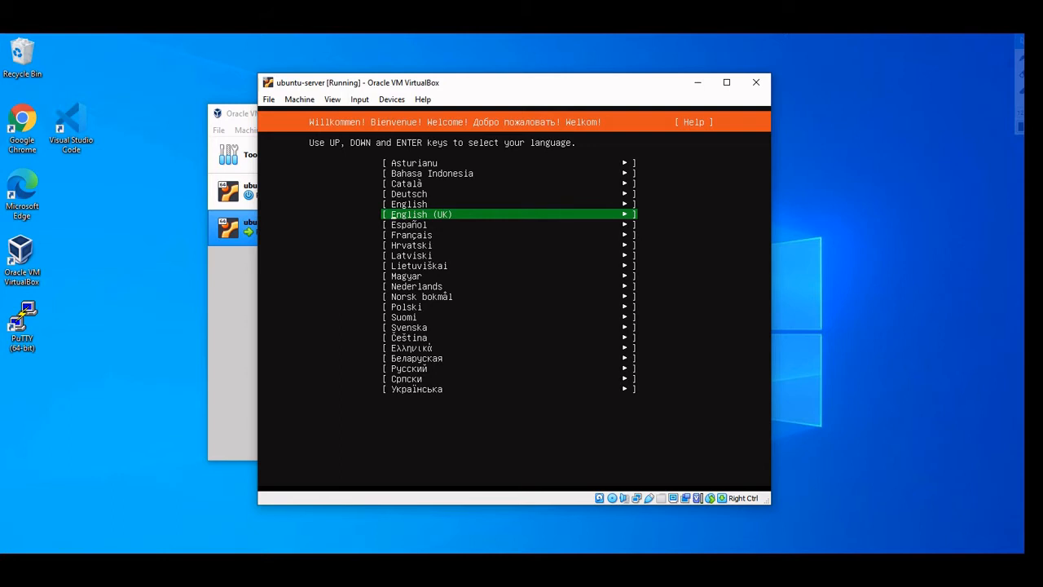
key("Up")
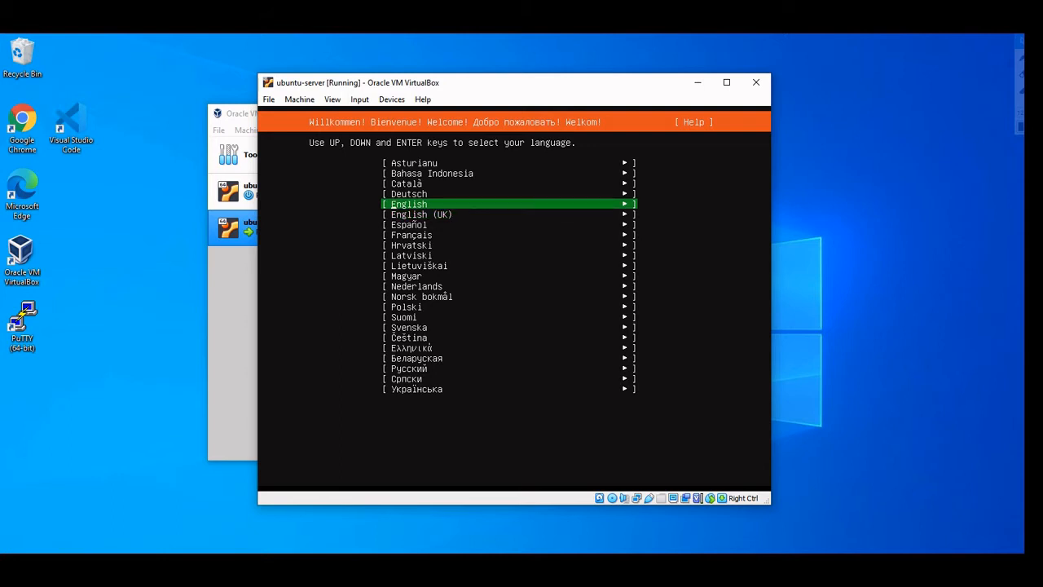
key("Down")
key("Down")
key("Down")
key("Down")
key("Down")
key("Up")
key("Up")
key("Up")
key("Up")
key("Up")
key("Up")
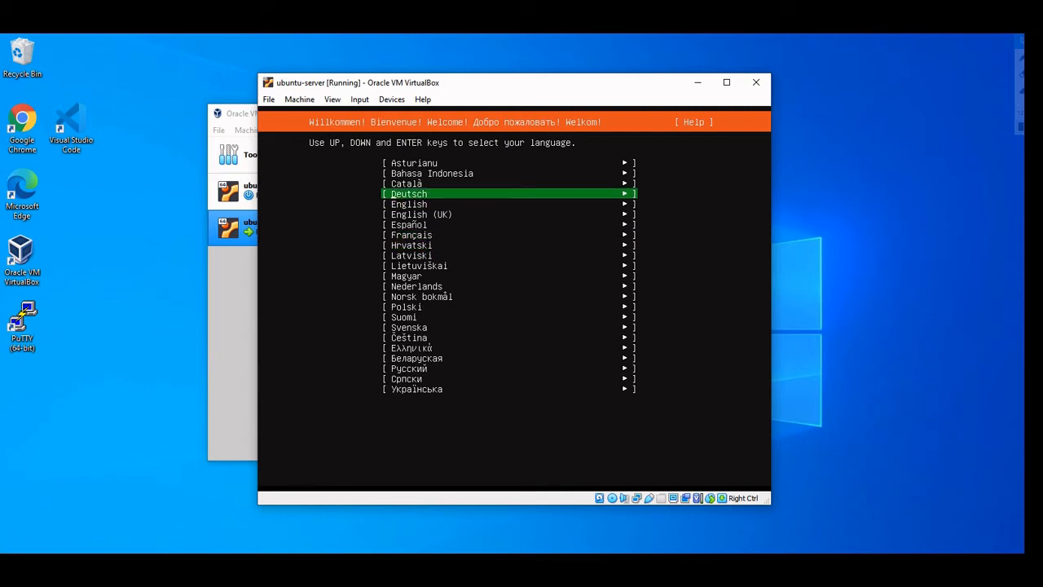
key("Down")
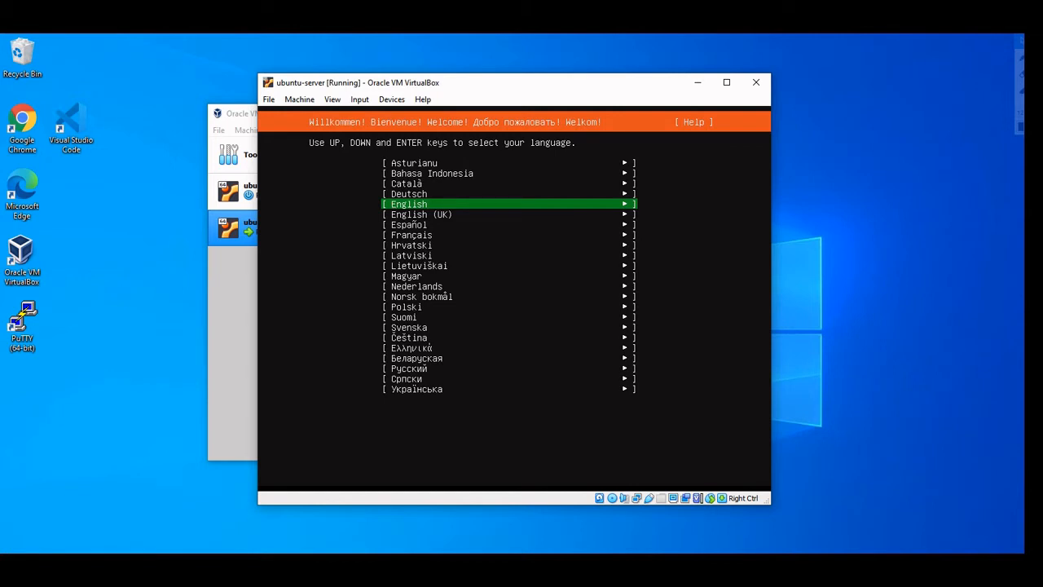
key("Return")
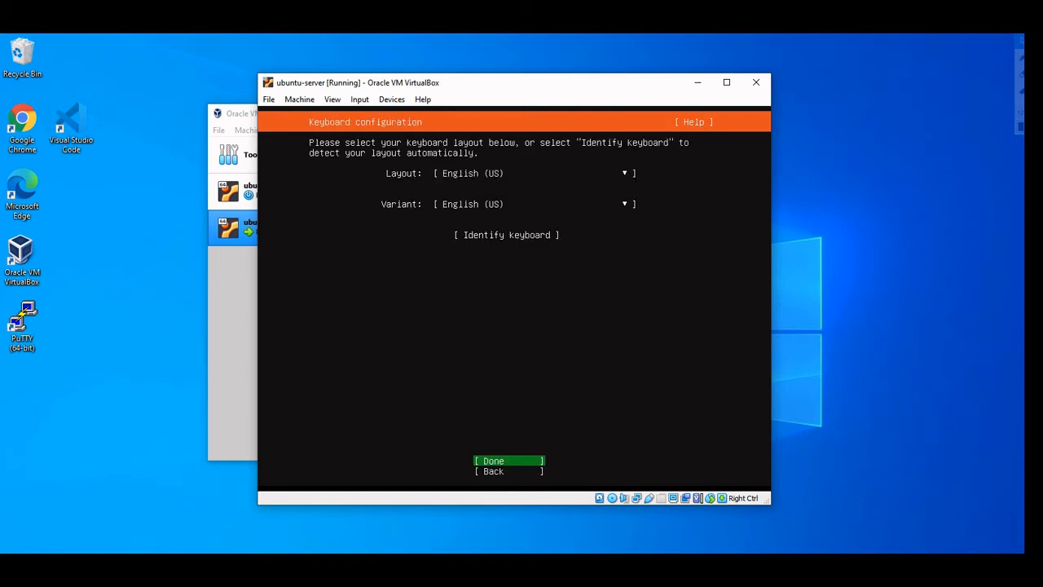
Leave keyboard layout and variant on English (US) and confirm with Done
key("Up")
key("Up")
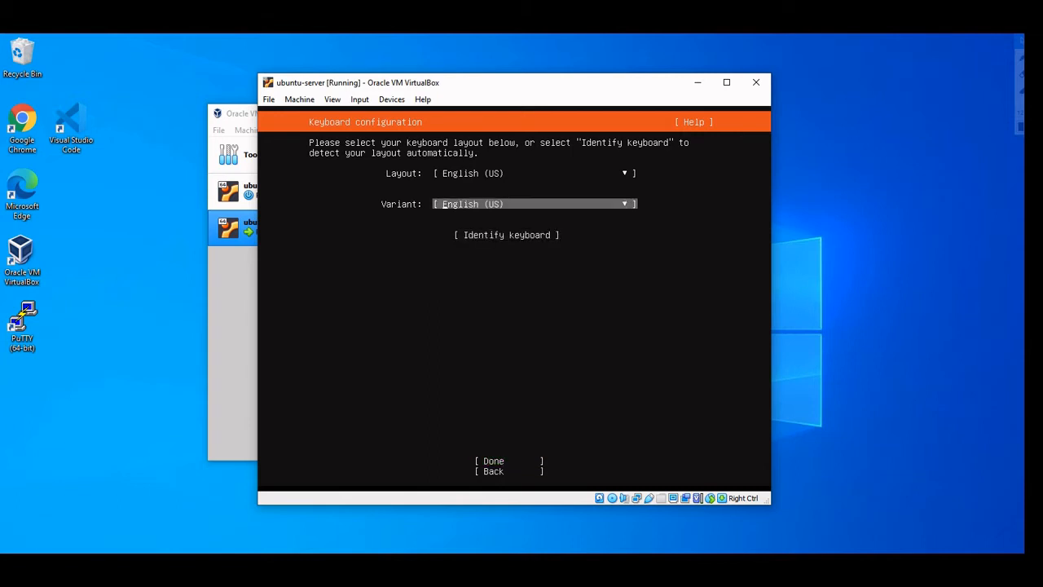
key("Up")
key("Down")
key("Up")
key("Down")
key("Up")
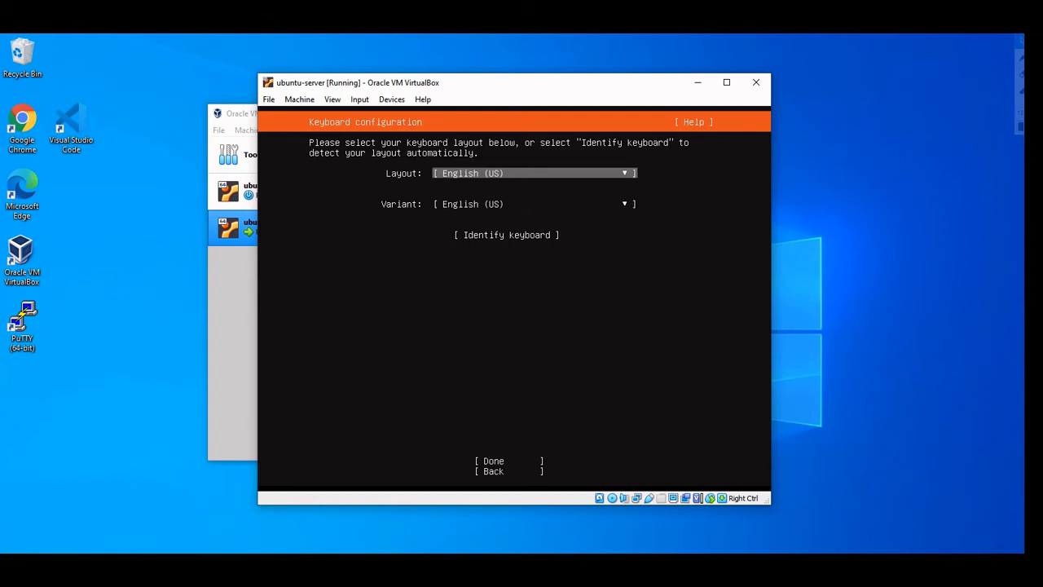
key("Down")
key("Down")
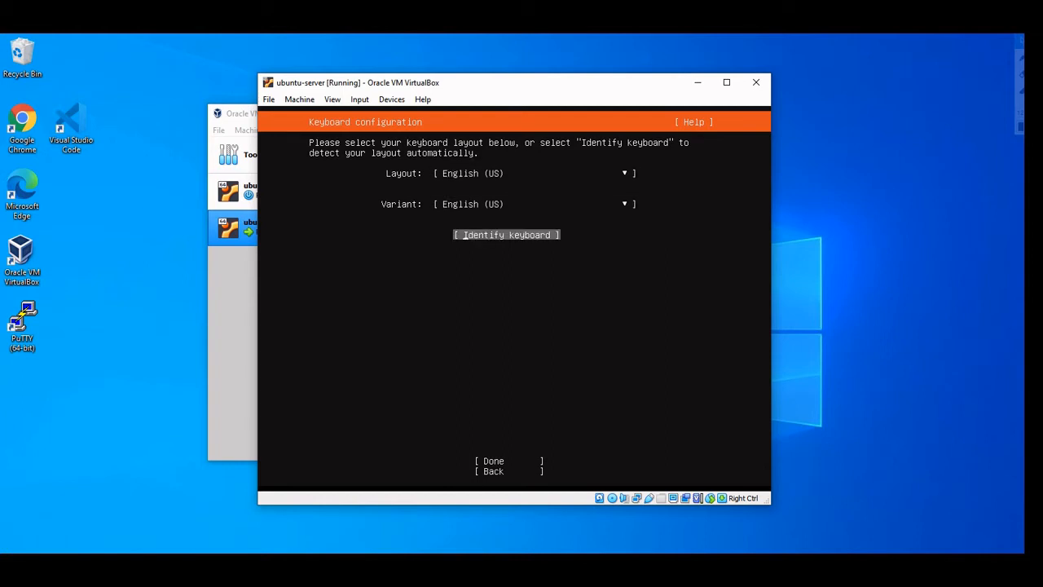
key("Down")
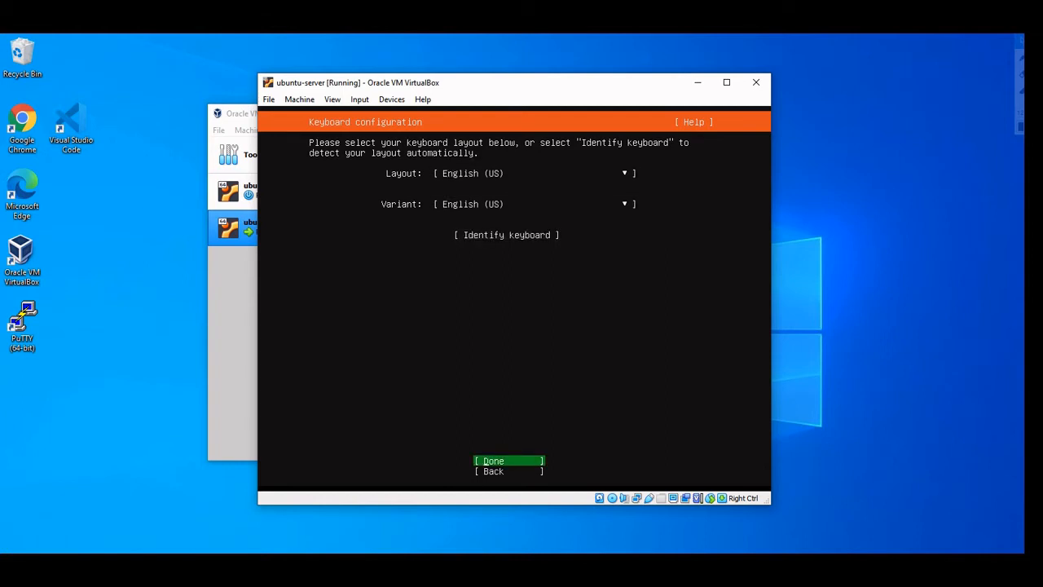
key("Down")
key("Up")
key("Return")
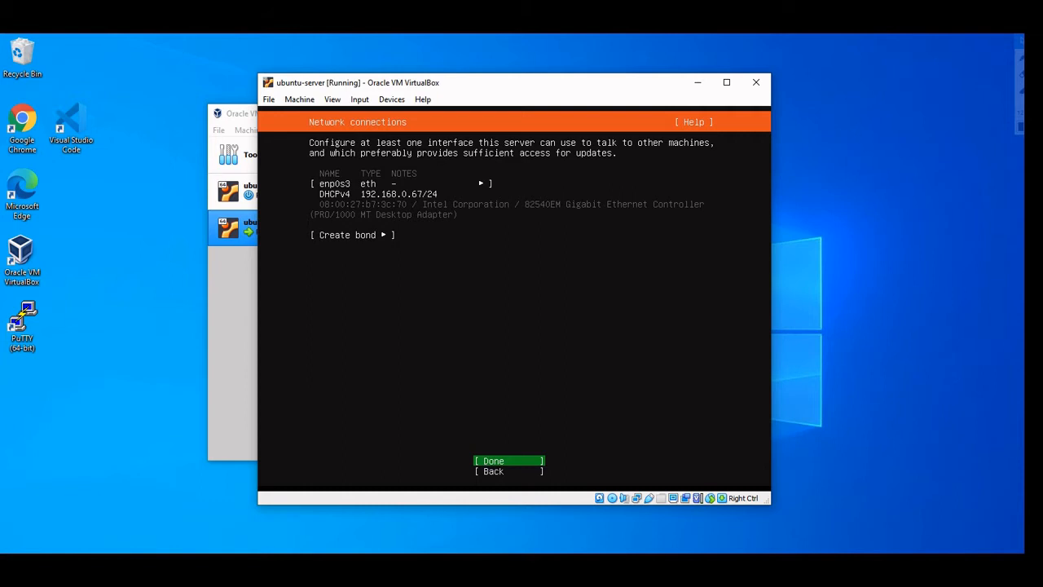
Accept the DHCP network, an empty proxy and the default archive mirror
key("Return")
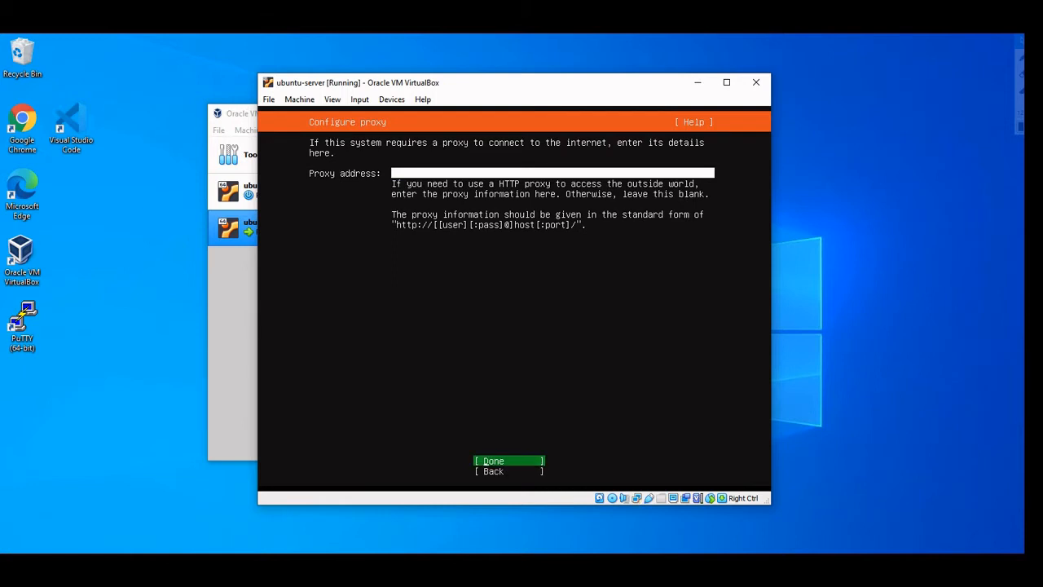
key("Return")
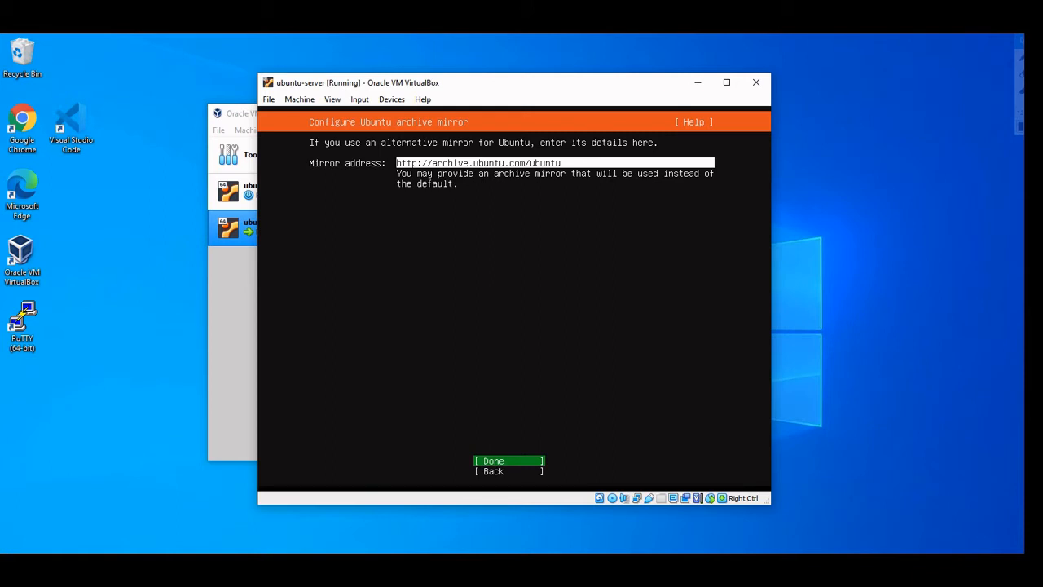
key("Return")
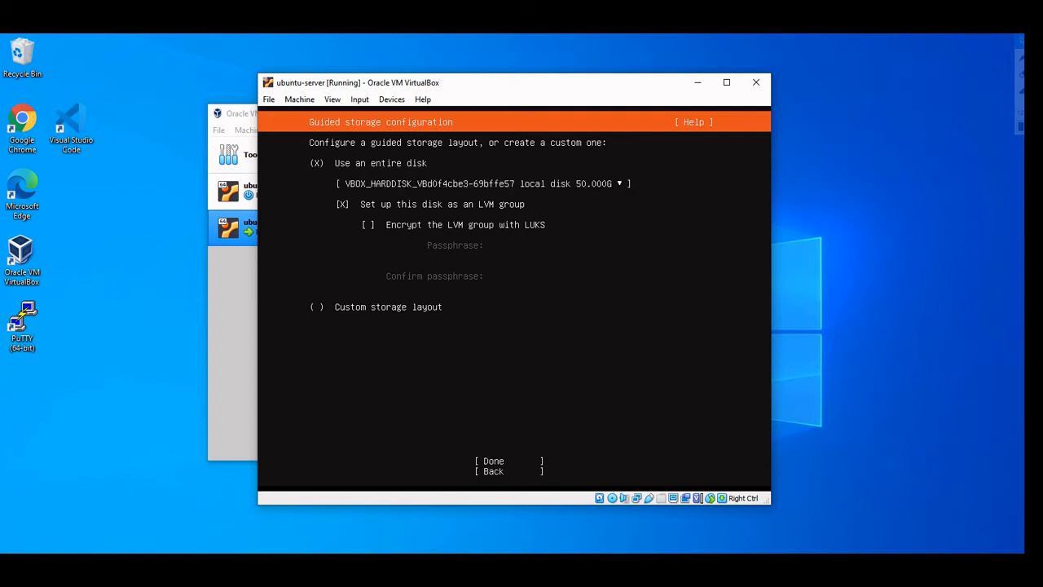
Accept the entire-disk LVM layout and its summary, then choose Continue to format the disk
key("Tab")
key("Return")
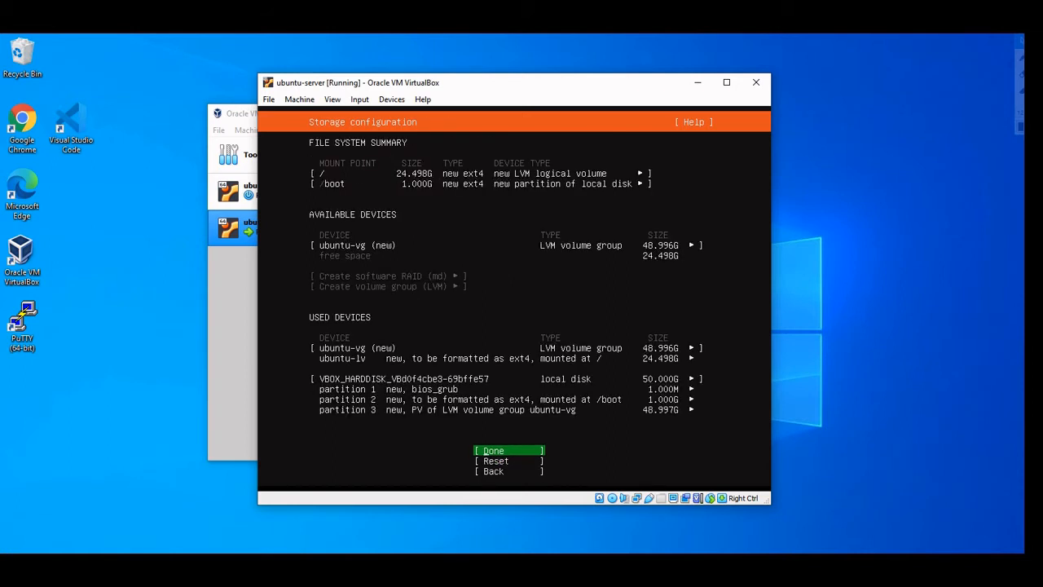
key("Down")
key("Up")
key("Return")
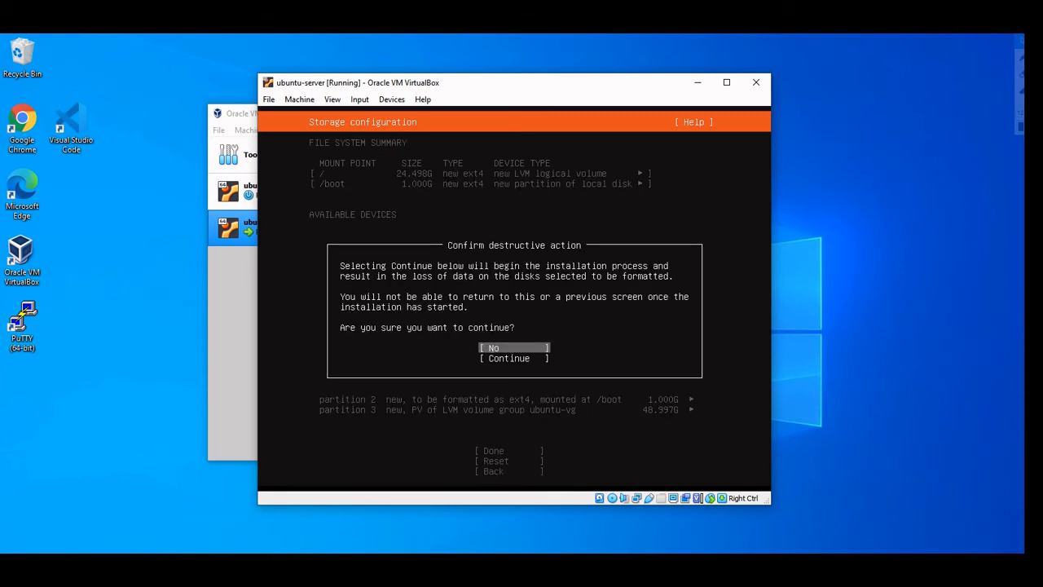
key("Down")
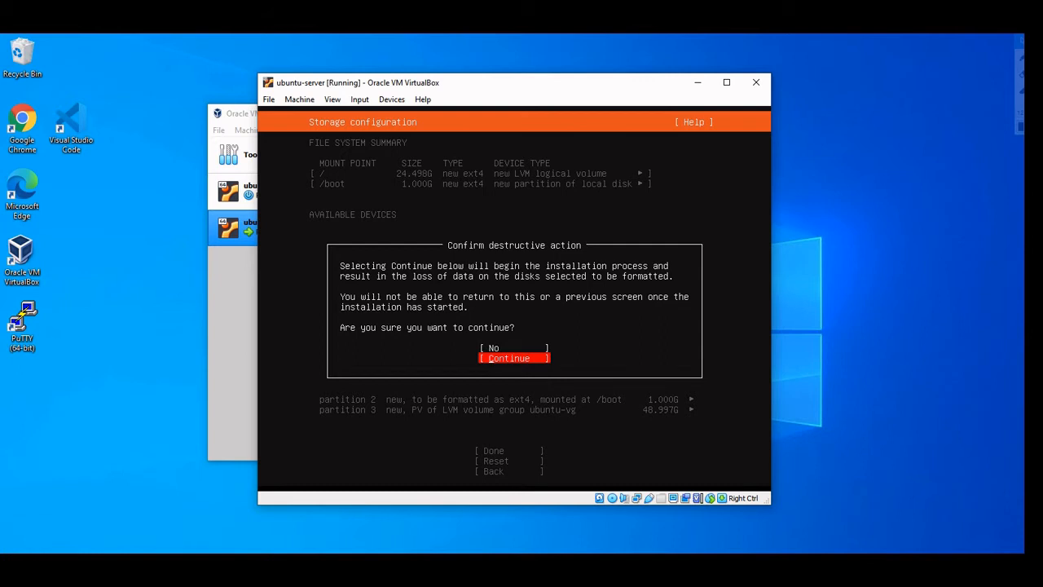
key("Return")
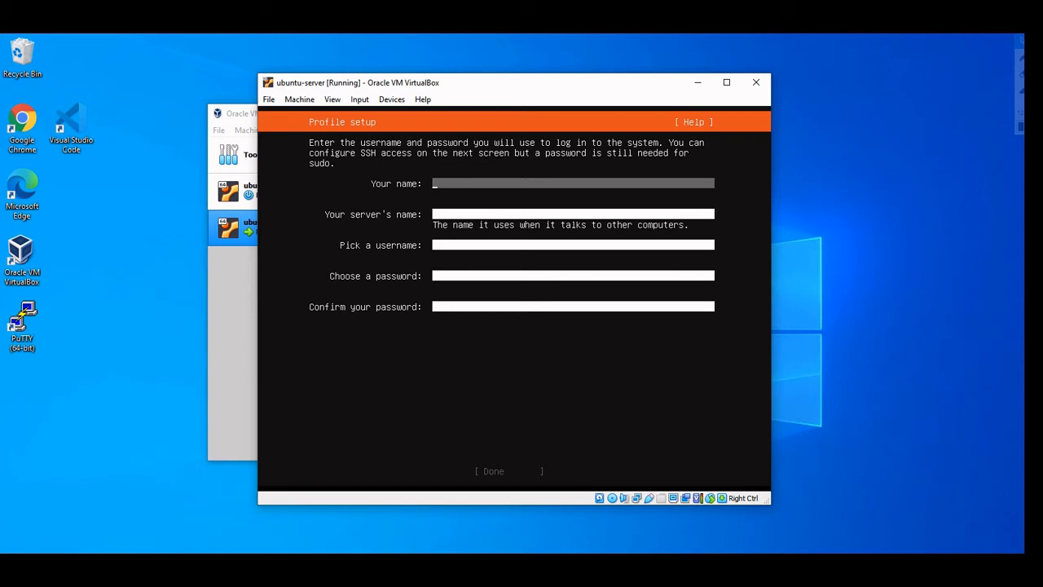
Enter your name, server name ubuntu-server and the login username
type("arbaz")
key("Tab")
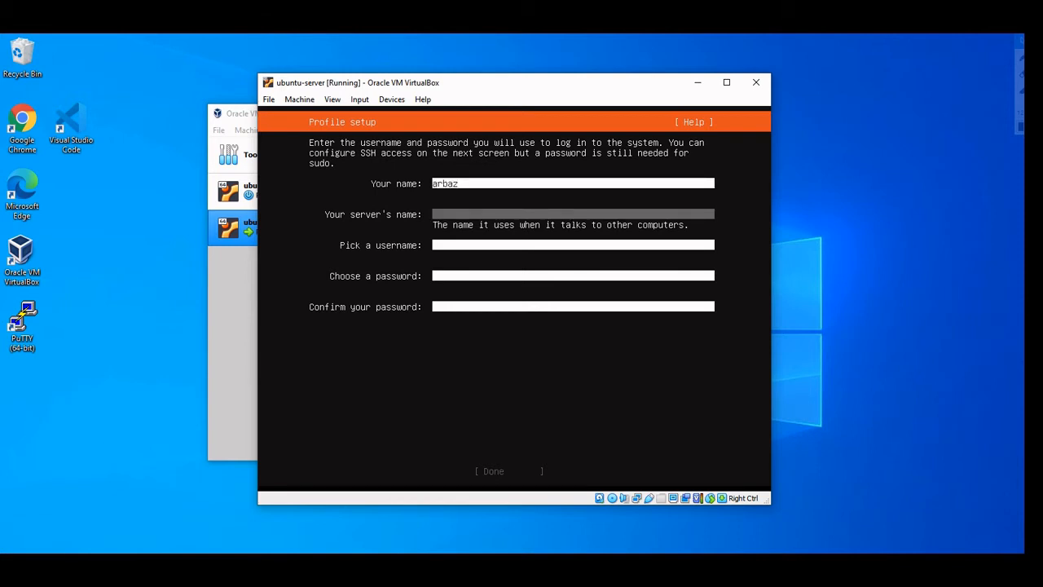
type("ubuntu")
type("-server")
key("Tab")
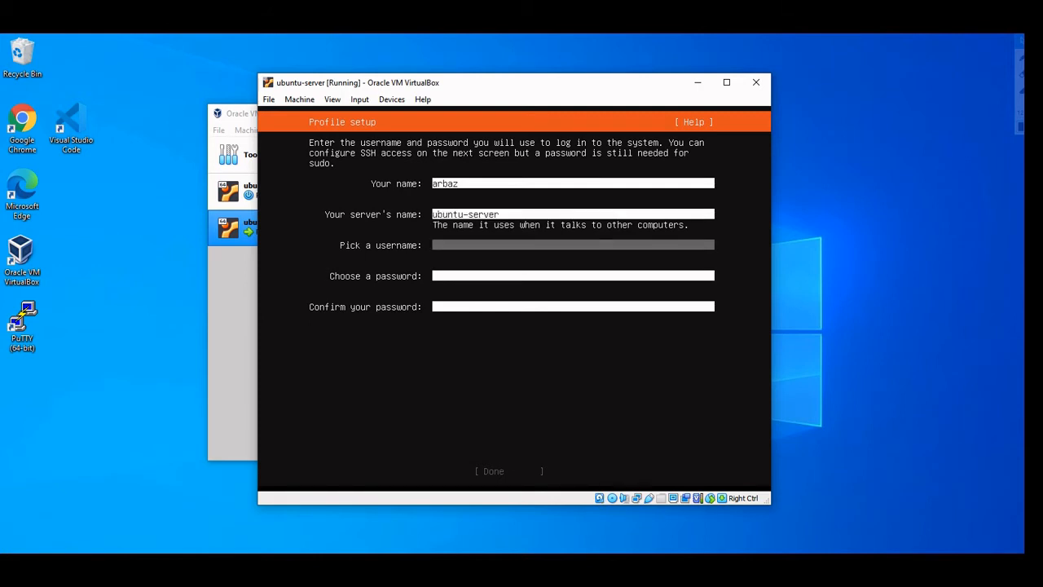
type("arbaz")
Enter and confirm the account password, then finish profile setup
key("Tab")
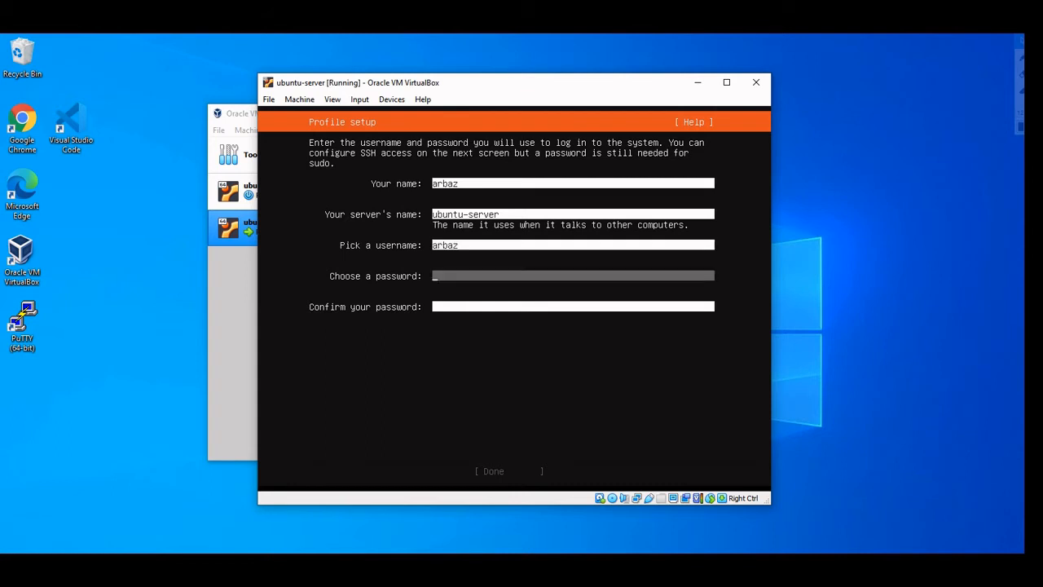
type("******")
key("Tab")
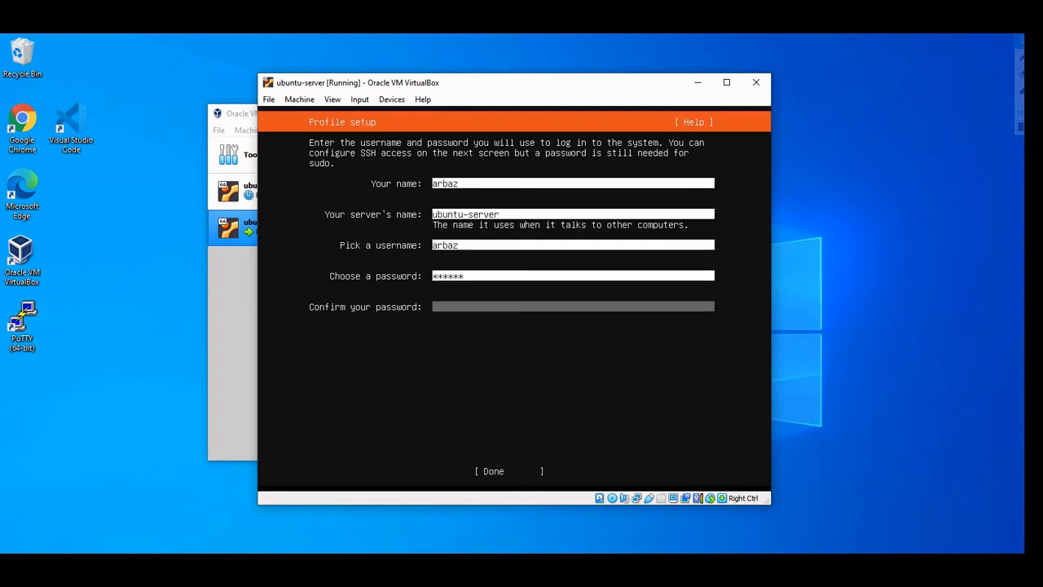
type("******")
key("Tab")
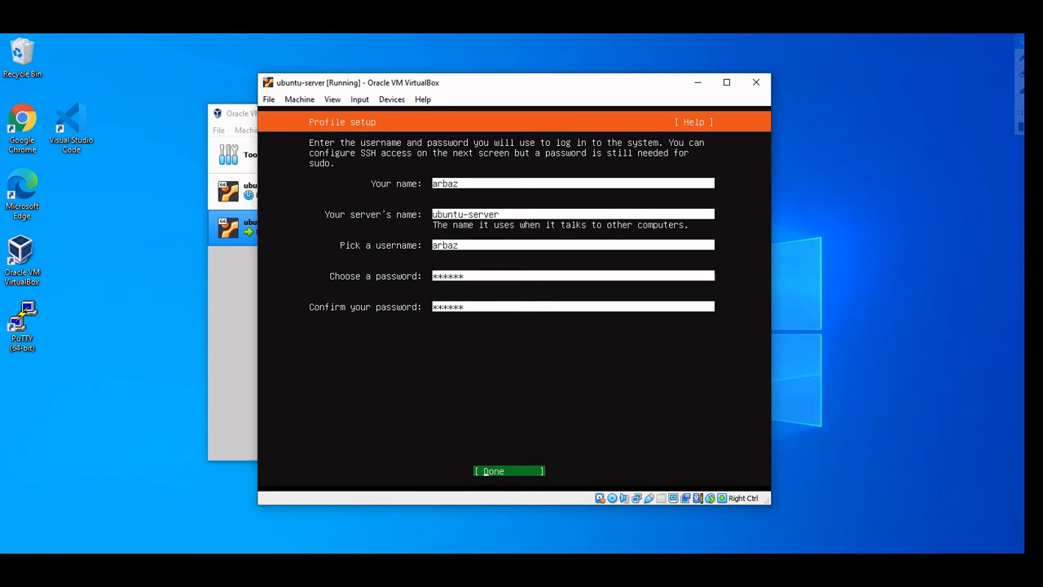
key("Return")
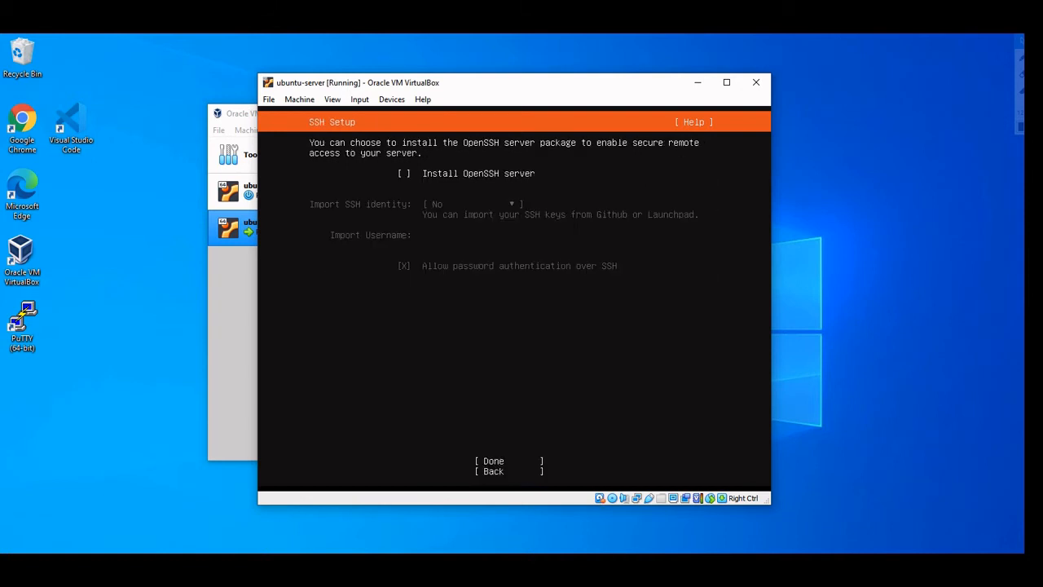
Tick Install OpenSSH server on the SSH Setup screen
key("Down")
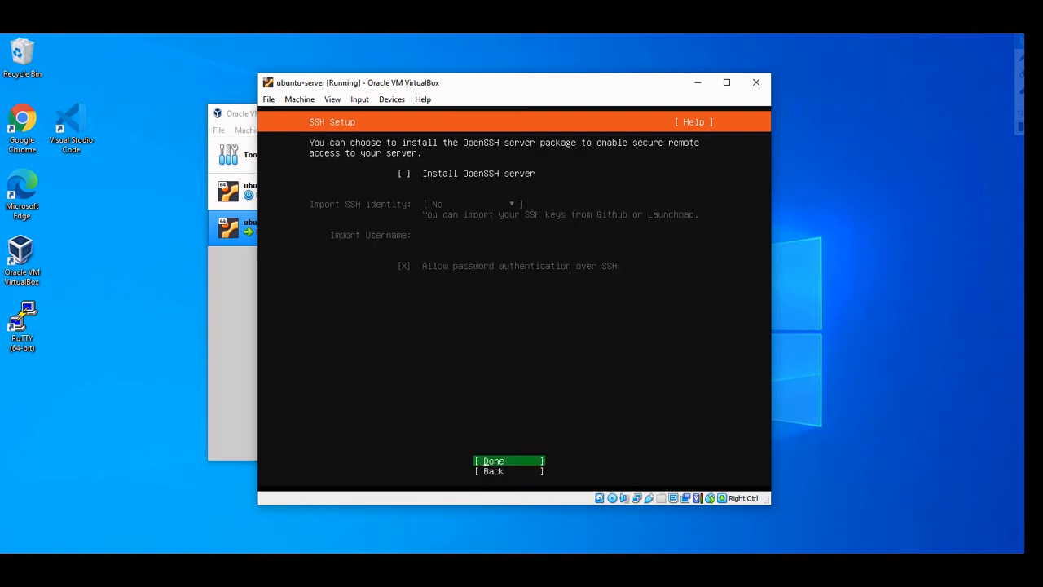
key("Up")
key("Down")
key("Up")
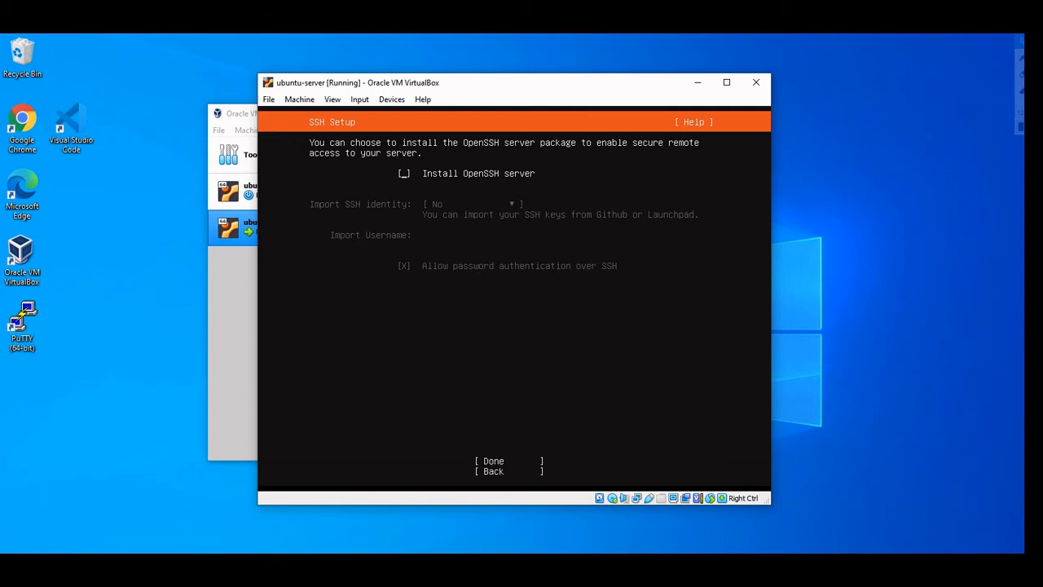
key("space")
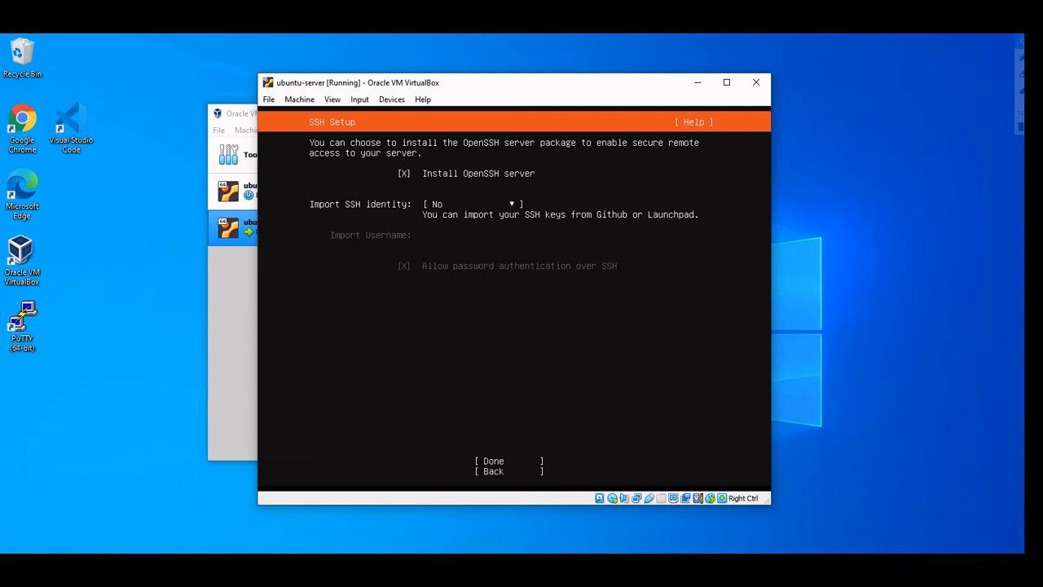
Keep Import SSH identity set to No and confirm SSH setup with Done
key("Tab")
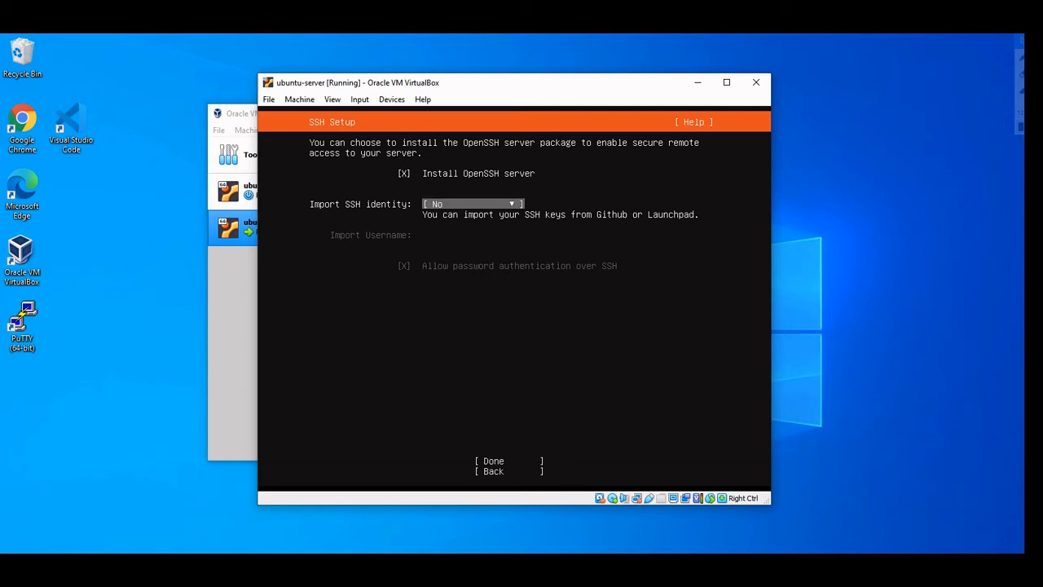
key("Tab")
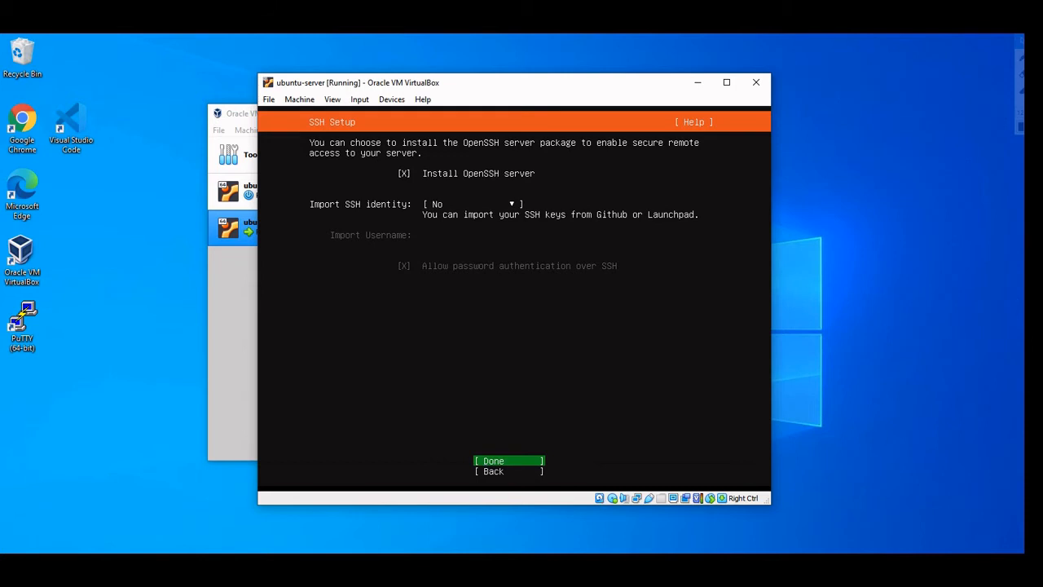
key("shift+Tab")
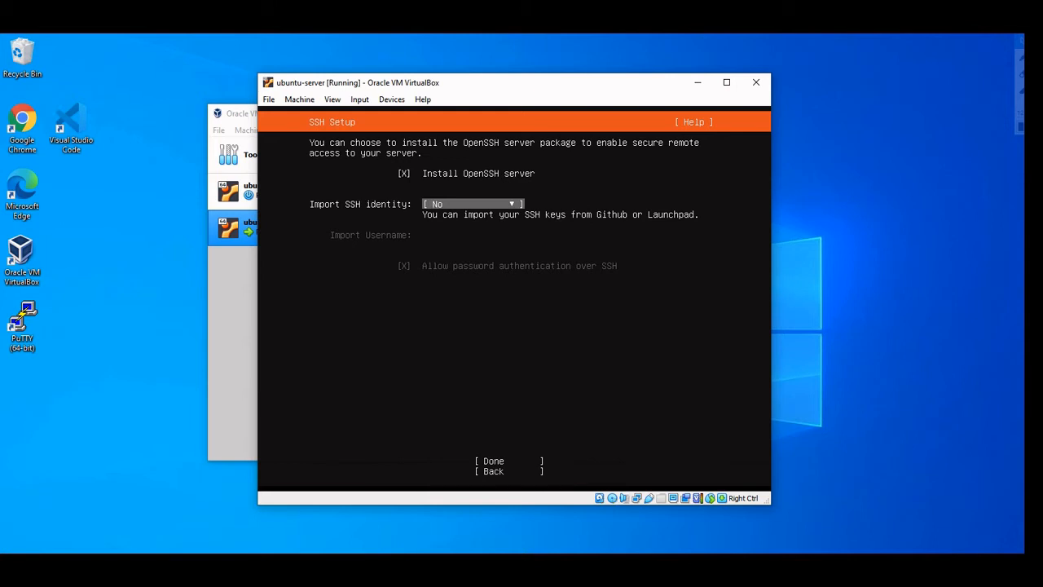
key("Return")
key("Down")
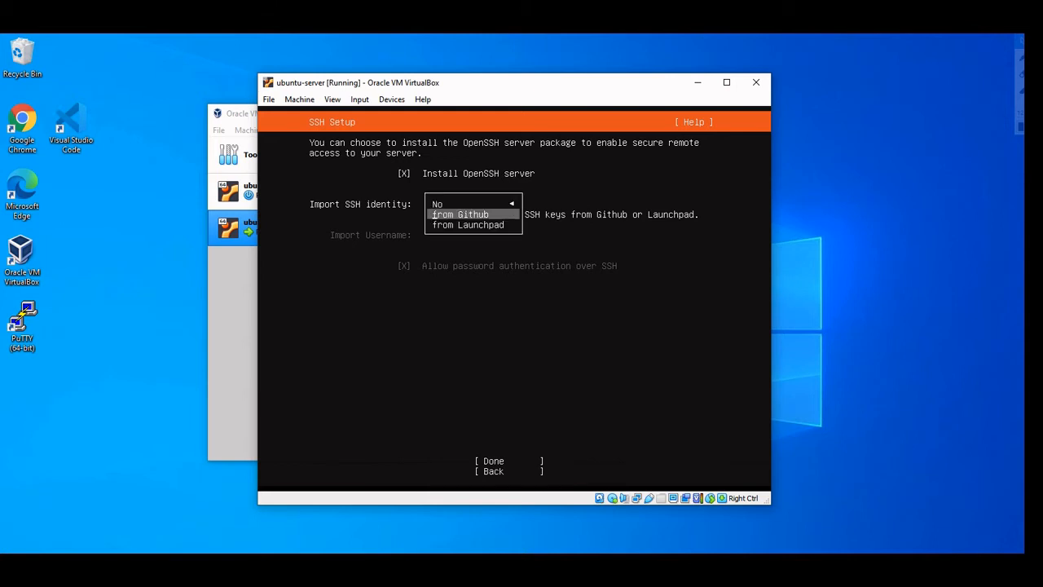
key("Down")
key("Up")
key("Up")
key("Down")
key("Up")
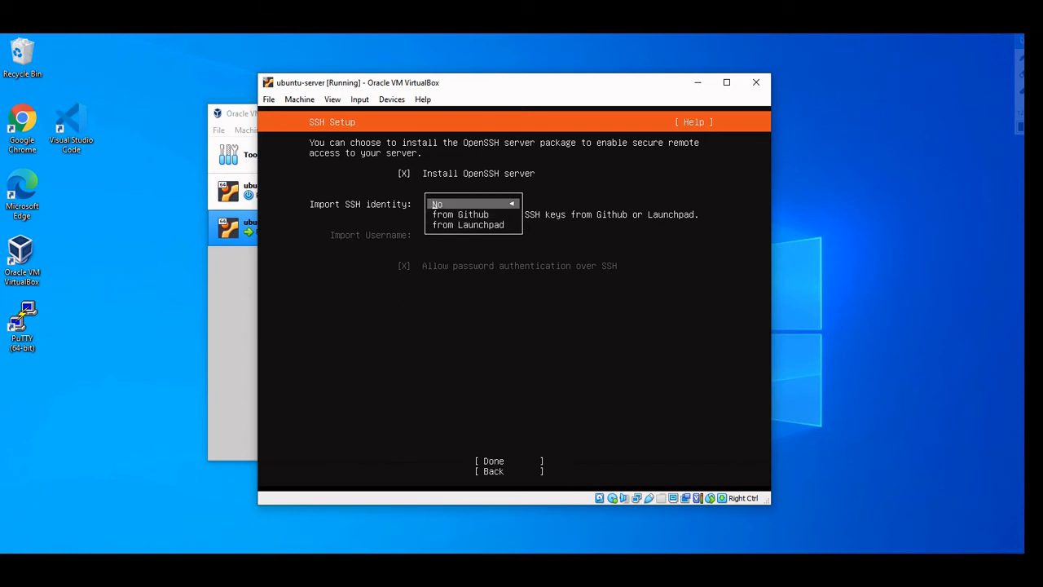
key("Return")
key("Tab")
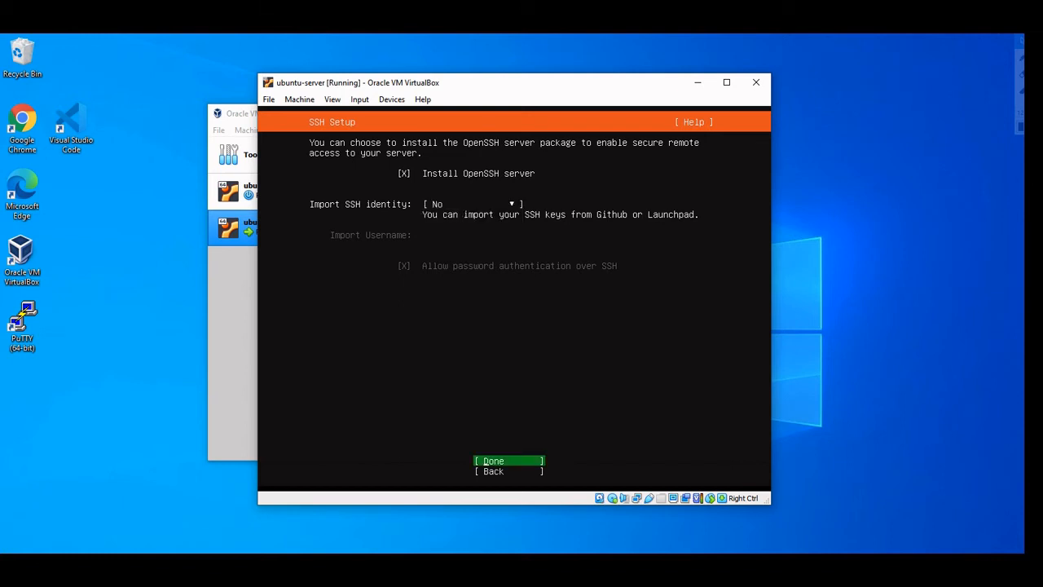
key("Return")
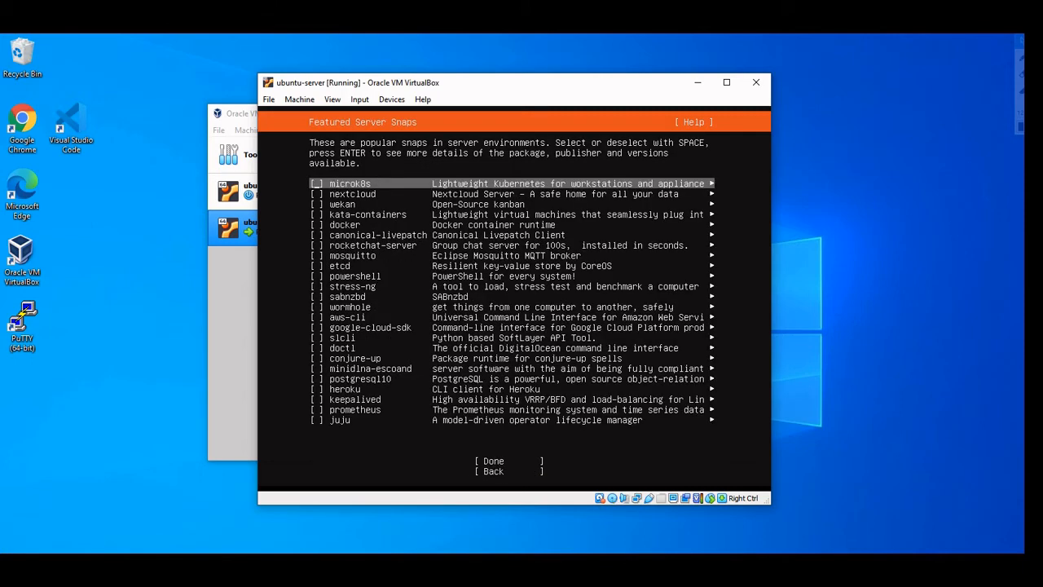
Leave all Featured Server Snaps unticked and start the installation with Done
key("Down")
key("Down")
key("Down")
key("Down")
key("Down")
key("Down")
key("Down")
key("Down")
key("Down")
key("Down")
key("Down")
key("Down")
key("Down")
key("Down")
key("Down")
key("Down")
key("Down")
key("Down")
key("Down")
key("Down")
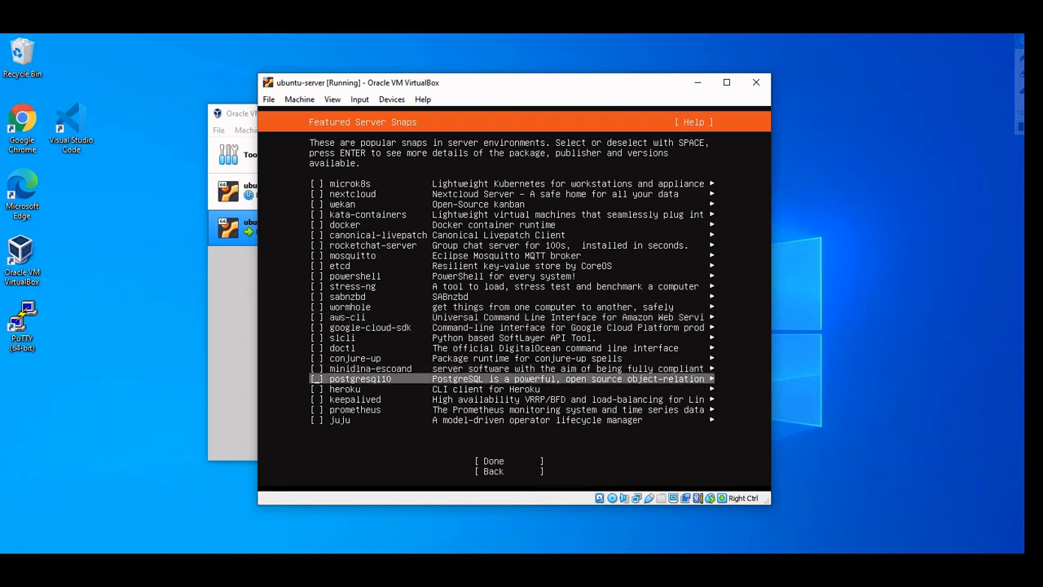
key("Up")
key("Up")
key("Up")
key("Up")
key("Up")
key("Up")
key("Up")
key("Up")
key("Up")
key("Up")
key("Up")
key("Up")
key("Up")
key("Up")
key("Up")
key("Up")
key("Up")
key("Up")
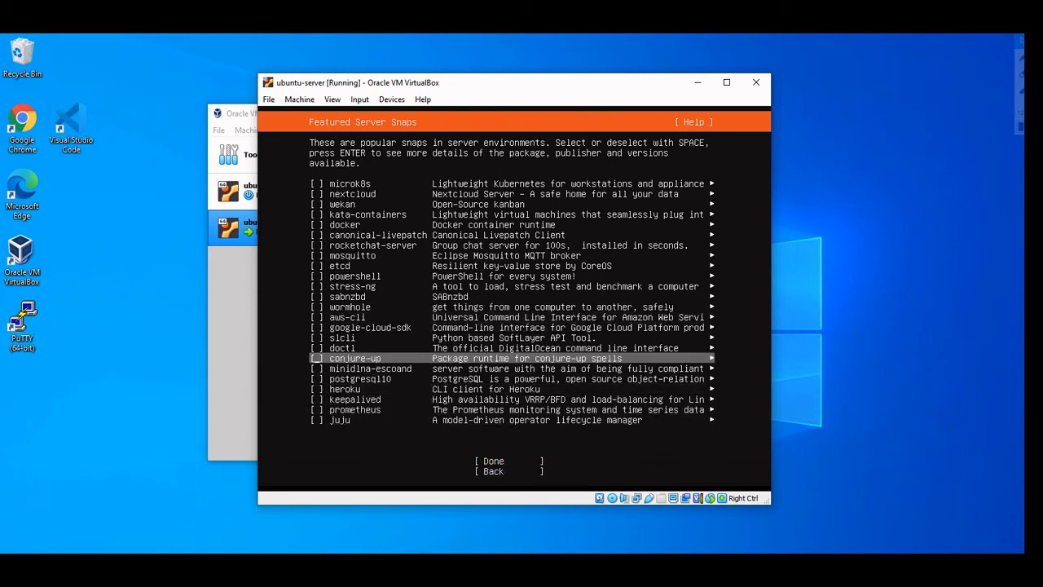
key("Up")
key("Up")
key("Up")
key("Up")
key("Up")
key("Up")
key("Up")
key("Up")
key("Down")
key("Down")
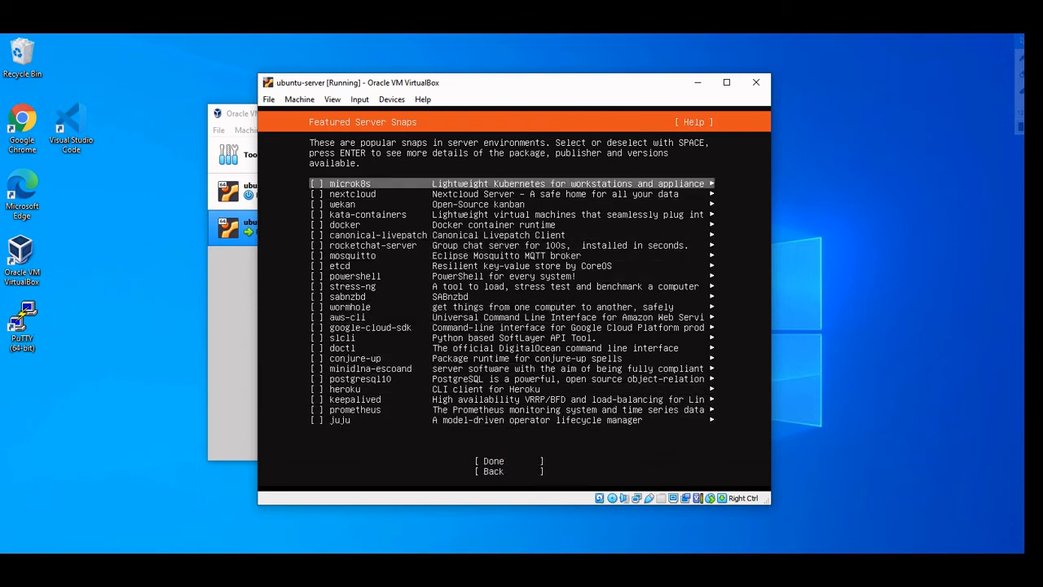
key("Down")
key("Down")
key("Down")
key("Down")
key("Down")
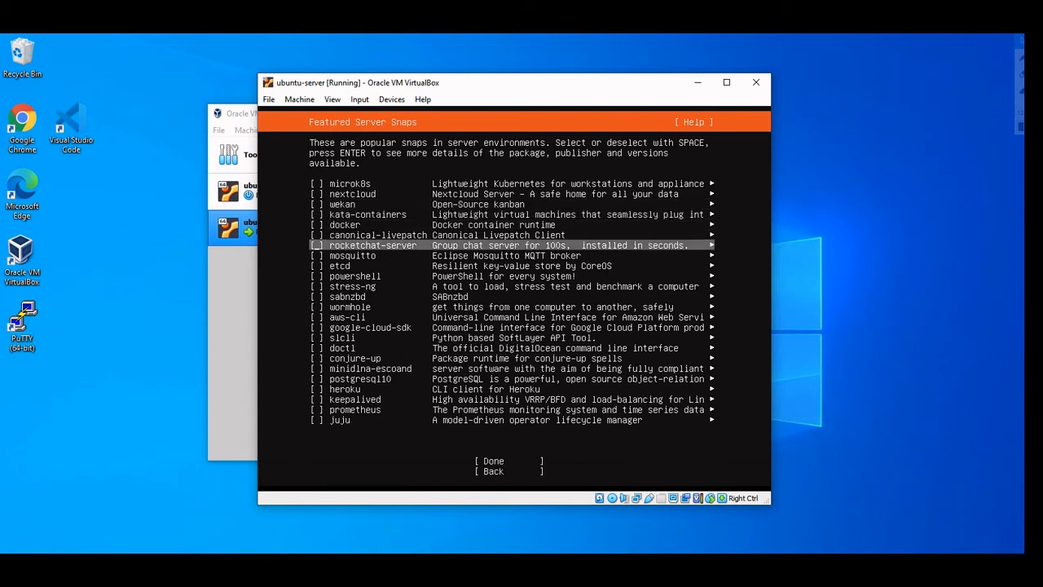
key("Down")
key("Down")
key("Down")
key("Down")
key("Down")
key("Down")
key("Down")
key("Down")
key("Down")
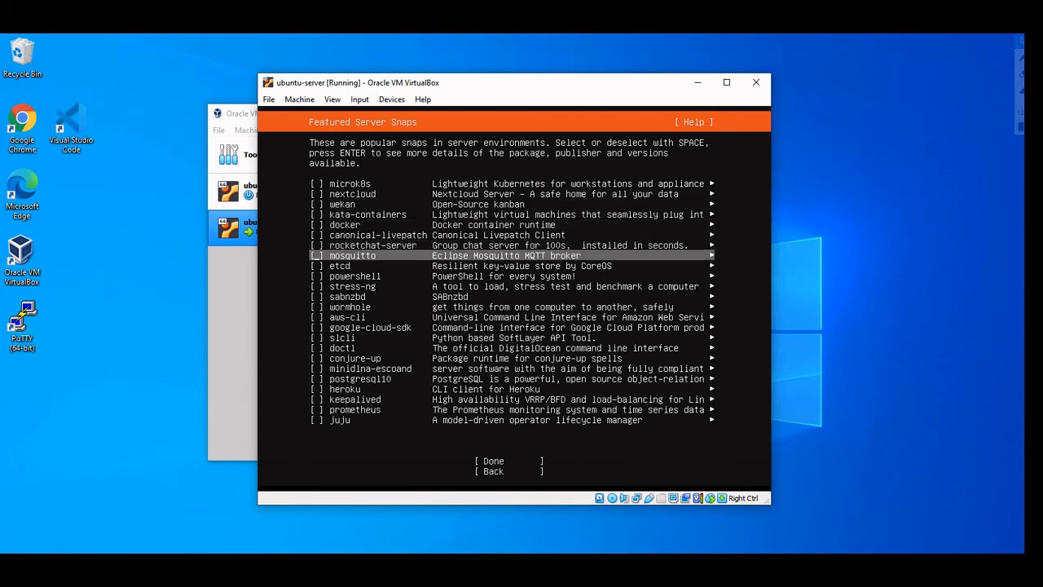
key("Up")
key("Up")
key("Up")
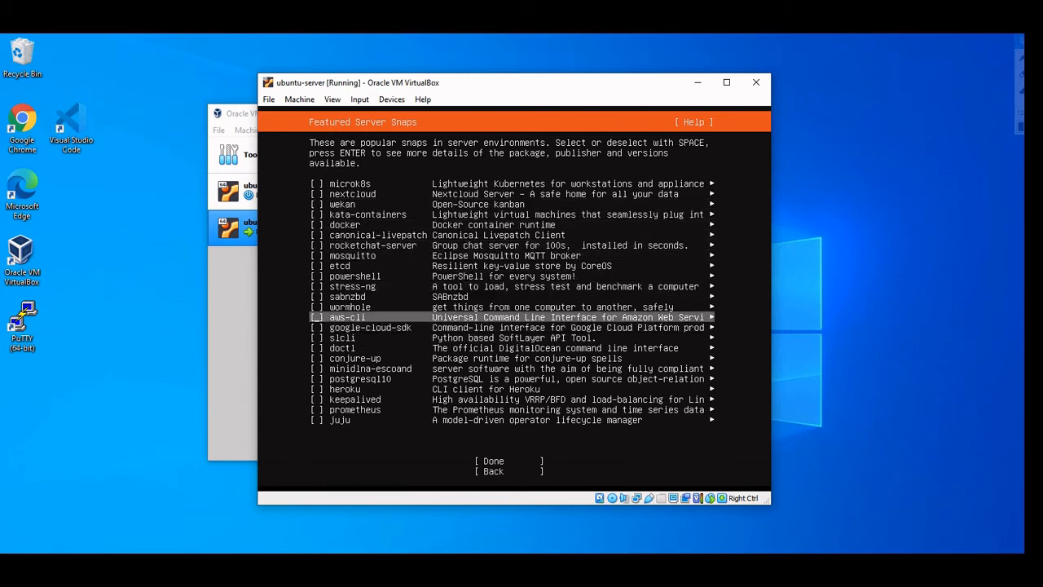
key("Up")
key("Up")
key("Up")
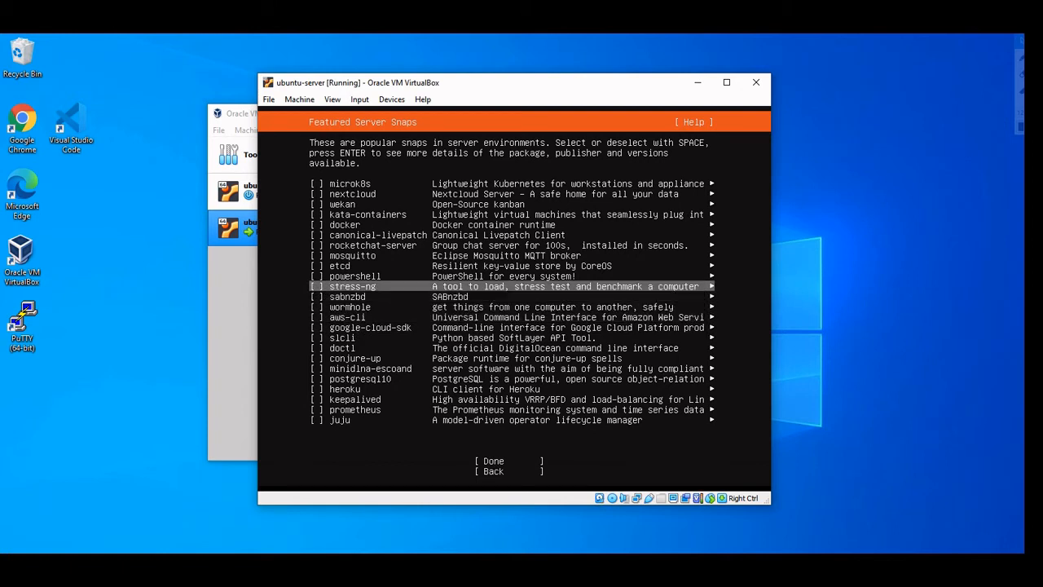
key("Down")
key("Down")
key("Down")
key("Down")
key("Down")
key("Down")
key("Down")
key("Down")
key("Down")
key("Down")
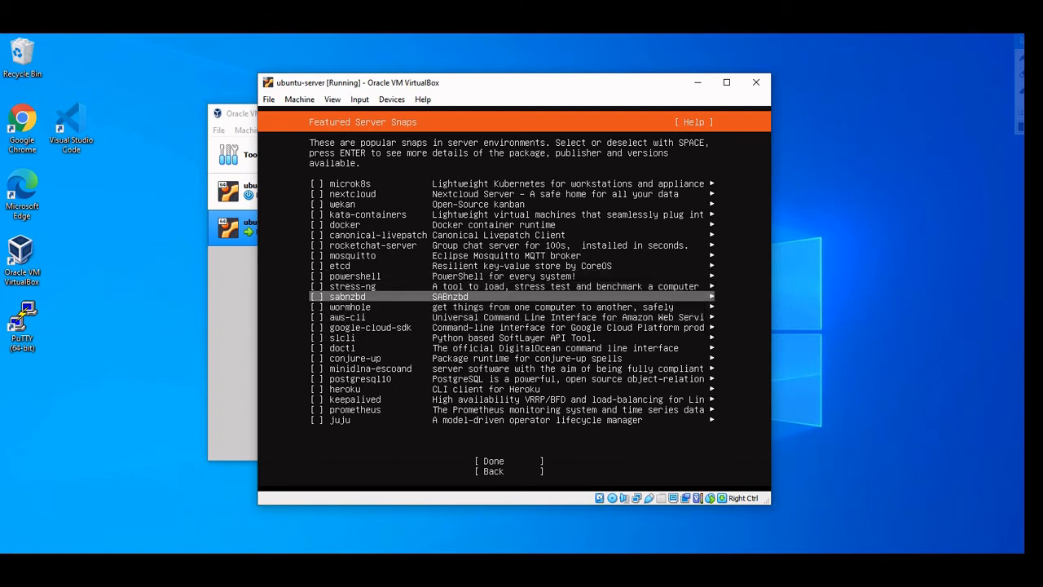
key("Down")
key("Down")
key("Down")
key("Down")
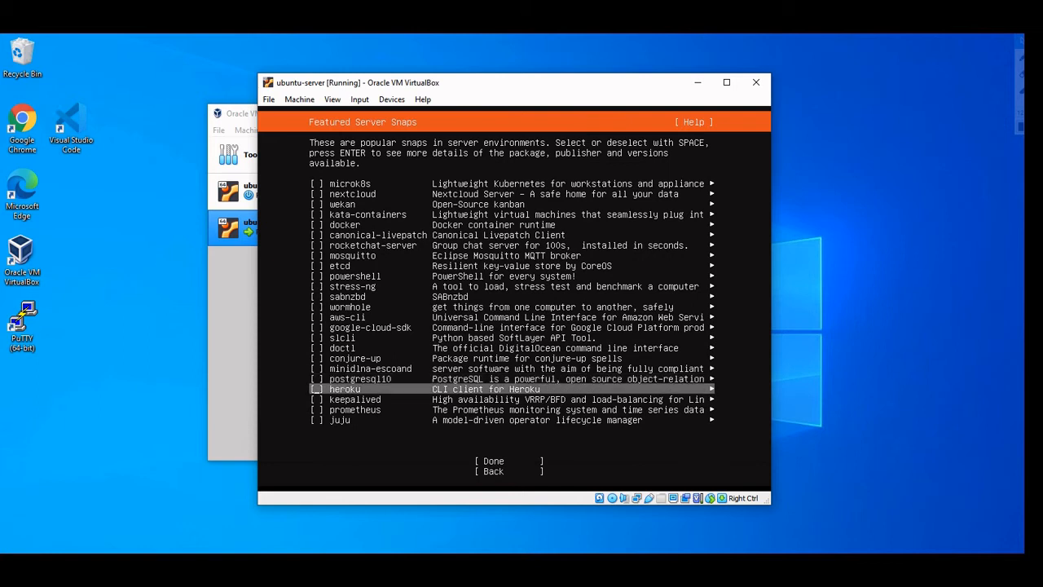
key("Down")
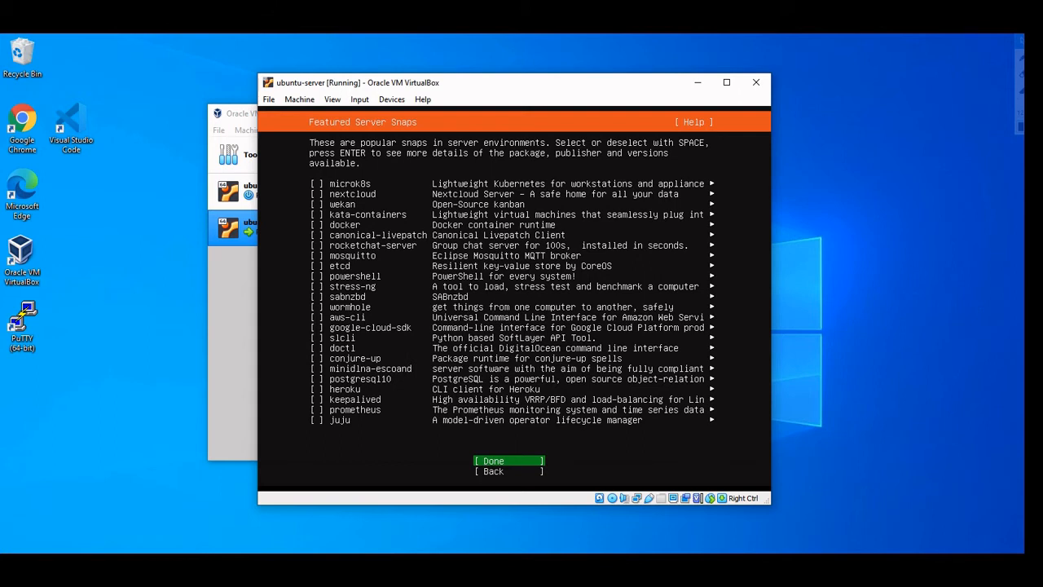
key("Return")
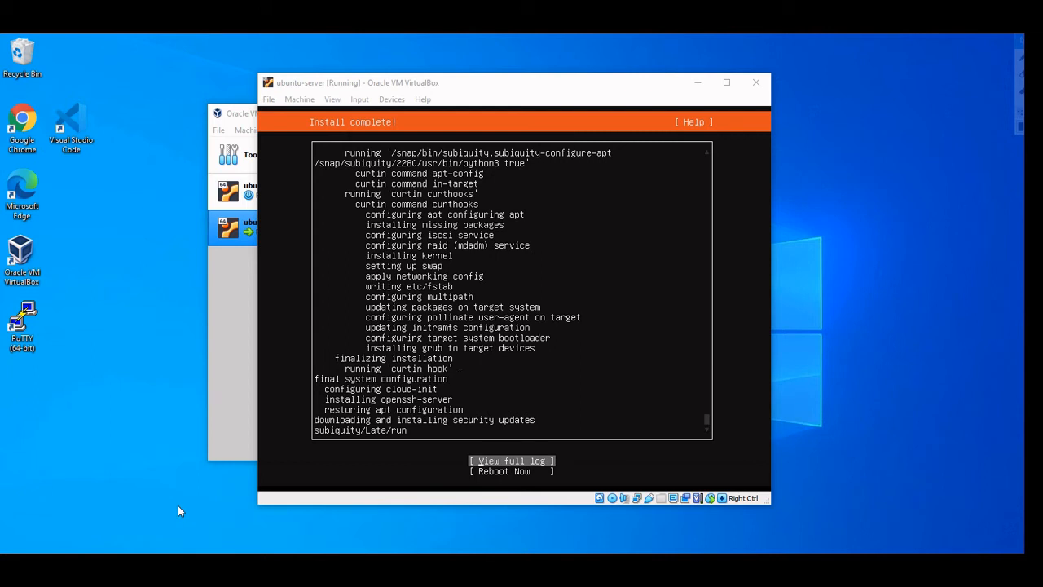
Once Install complete! appears, choose Reboot Now to restart into the installed system
key("Down")
key("Up")
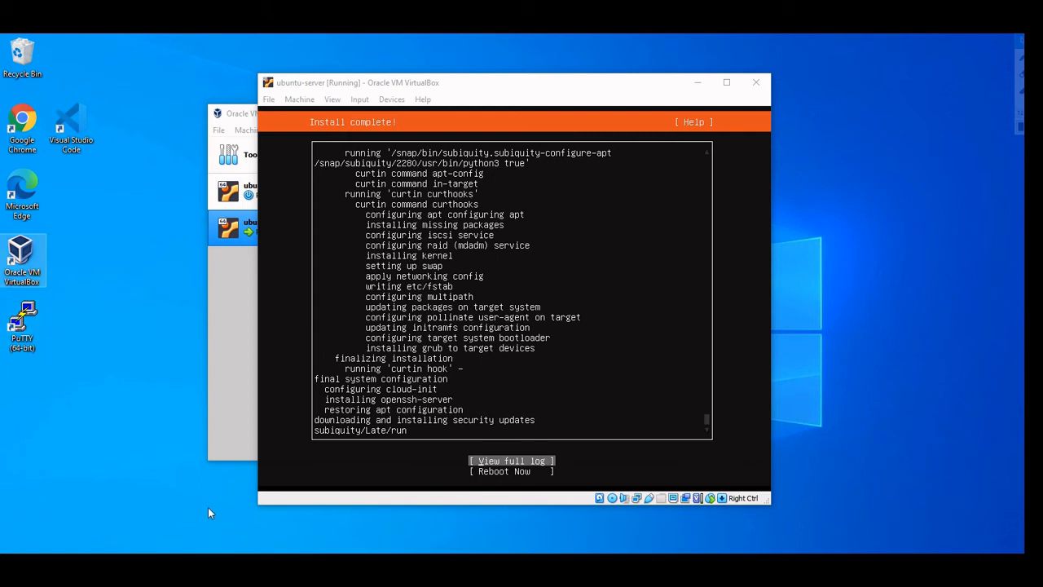
key("Down")
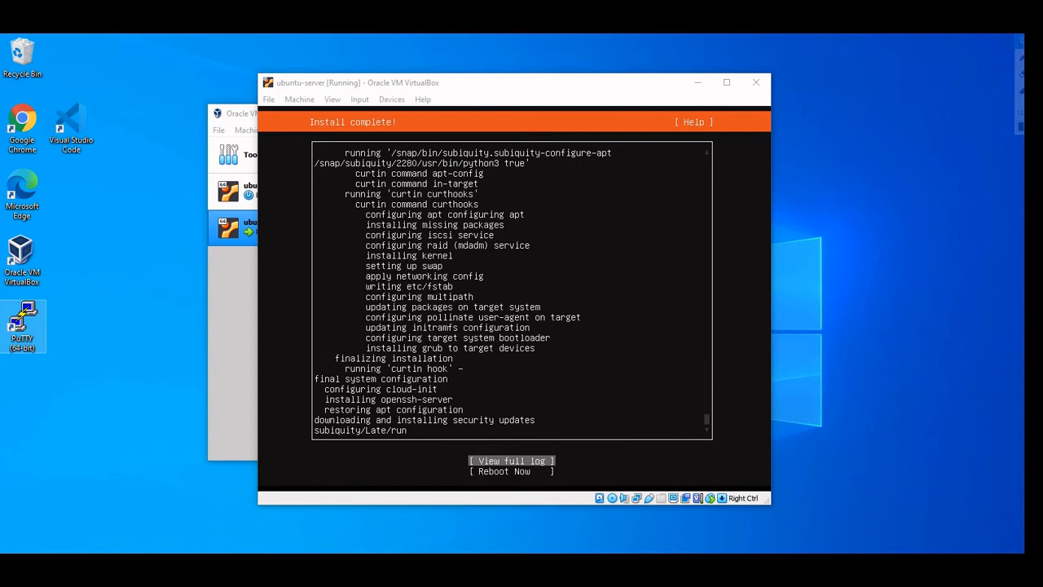
left_click(565, 209)
key("Down")
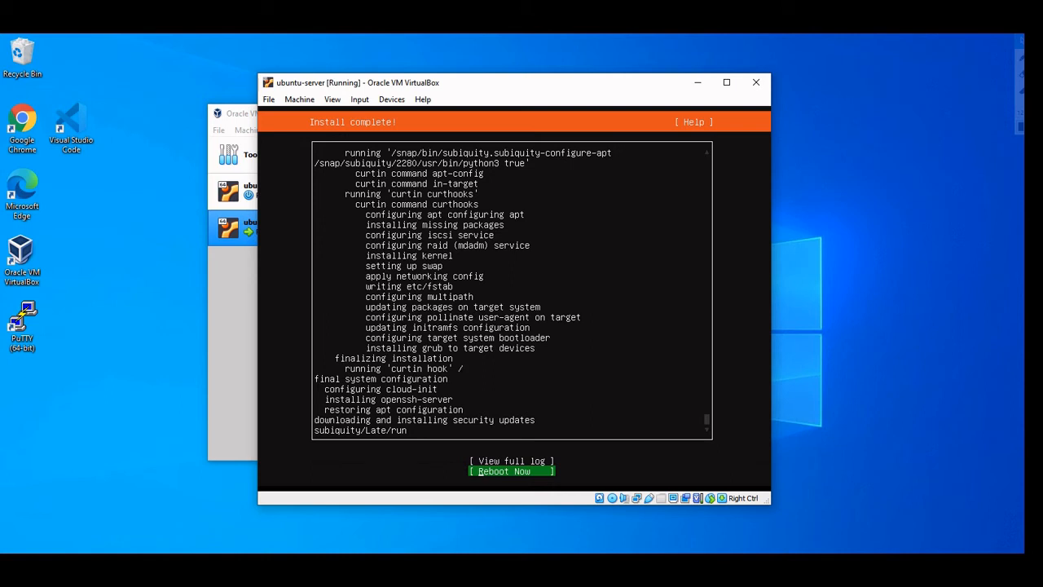
key("Up")
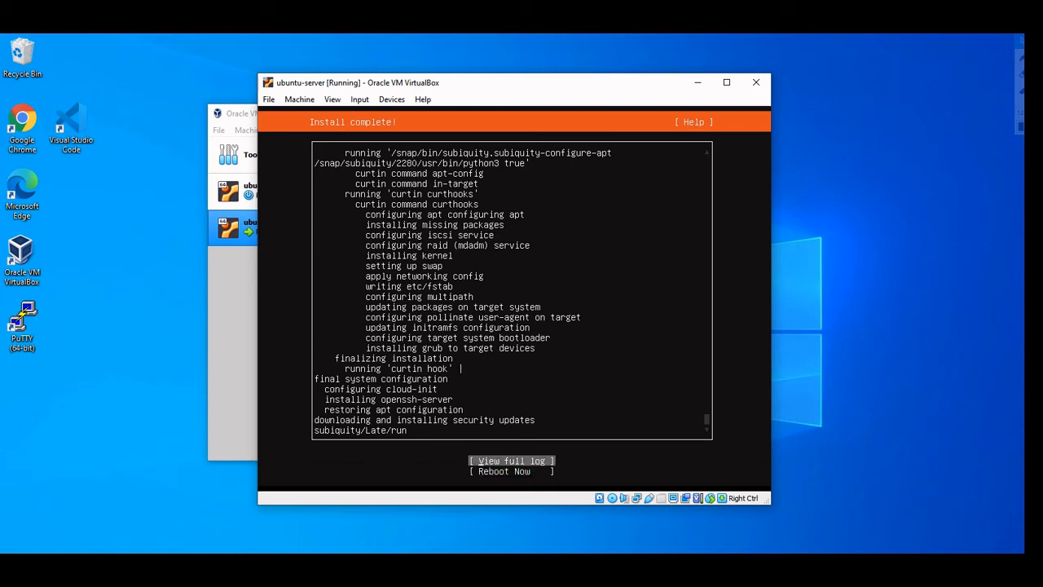
key("Down")
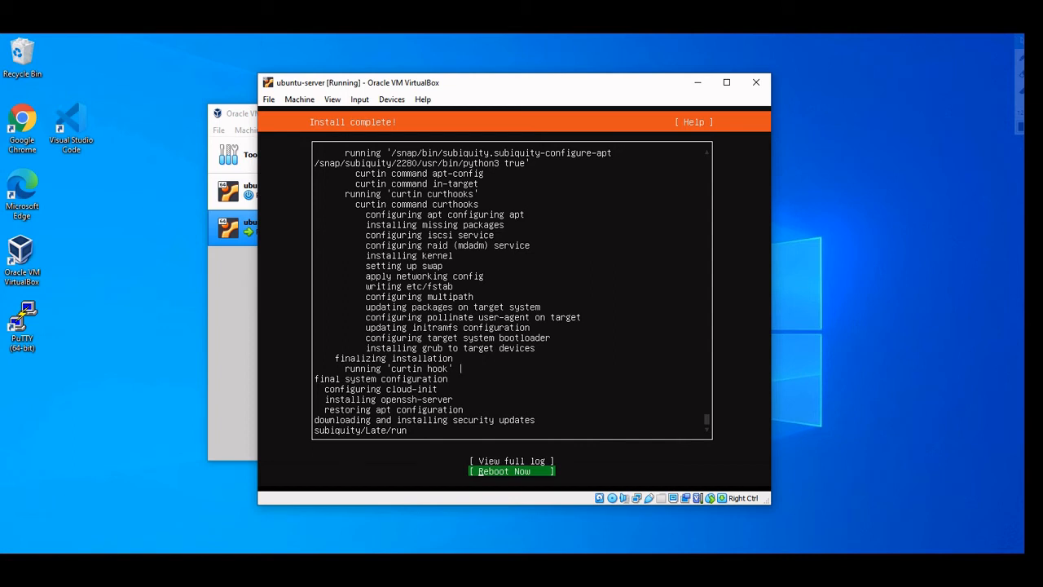
key("Return")
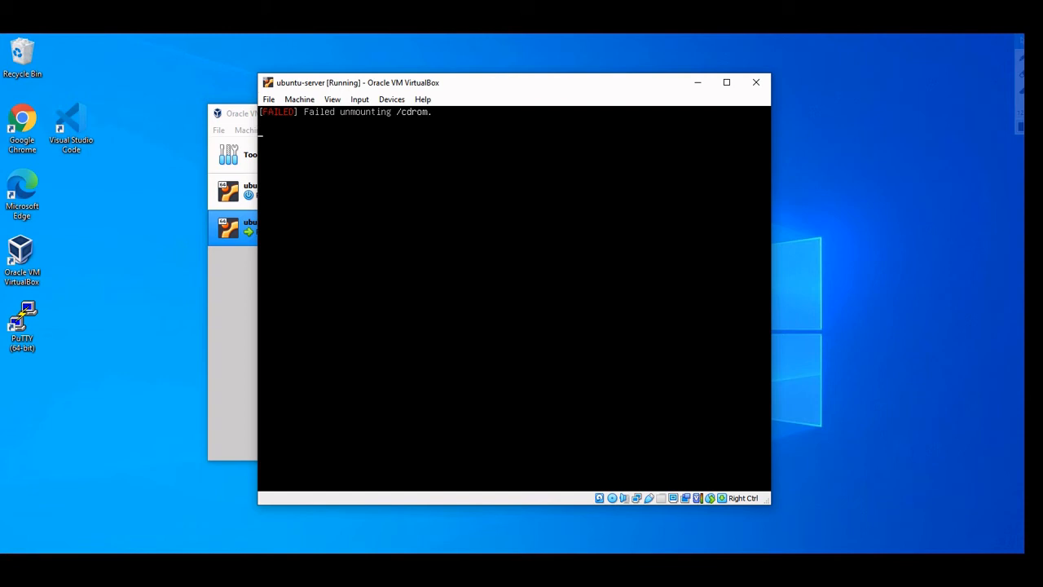
Continue the reboot past the remove-installation-medium prompt and dismiss both mouse integration notices
key("Return")
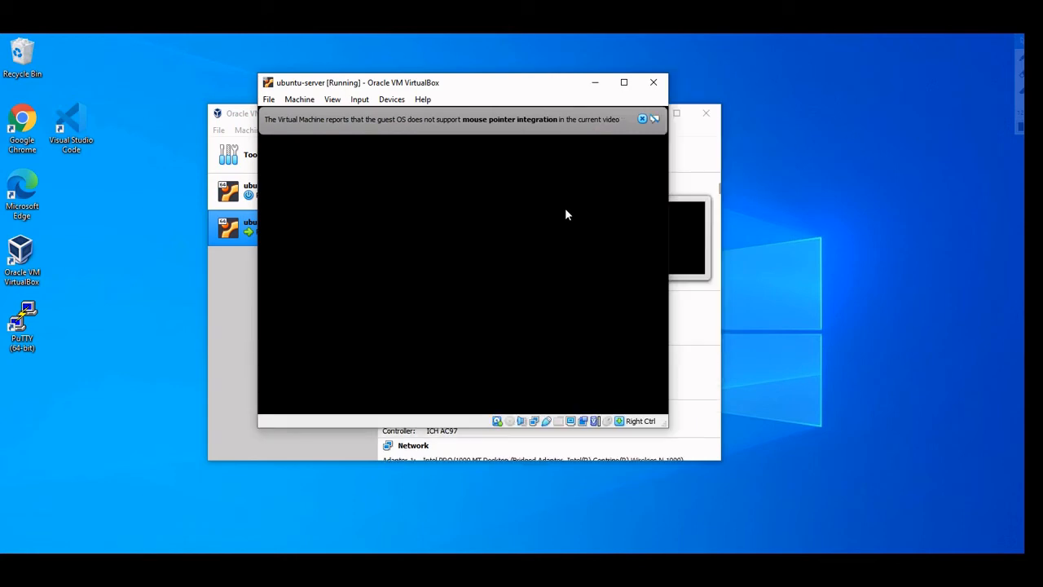
left_click(642, 119)
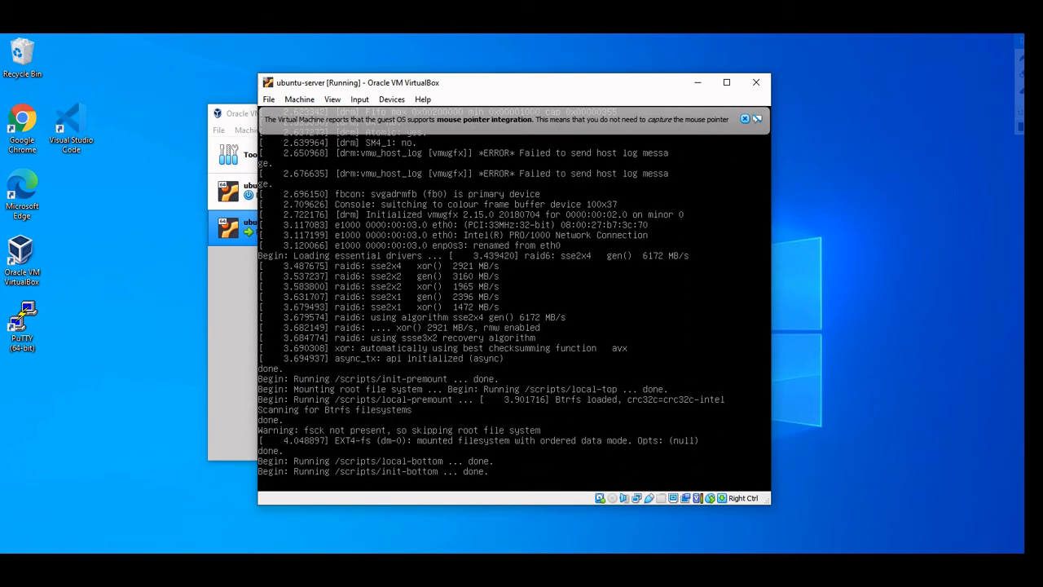
left_click(744, 119)
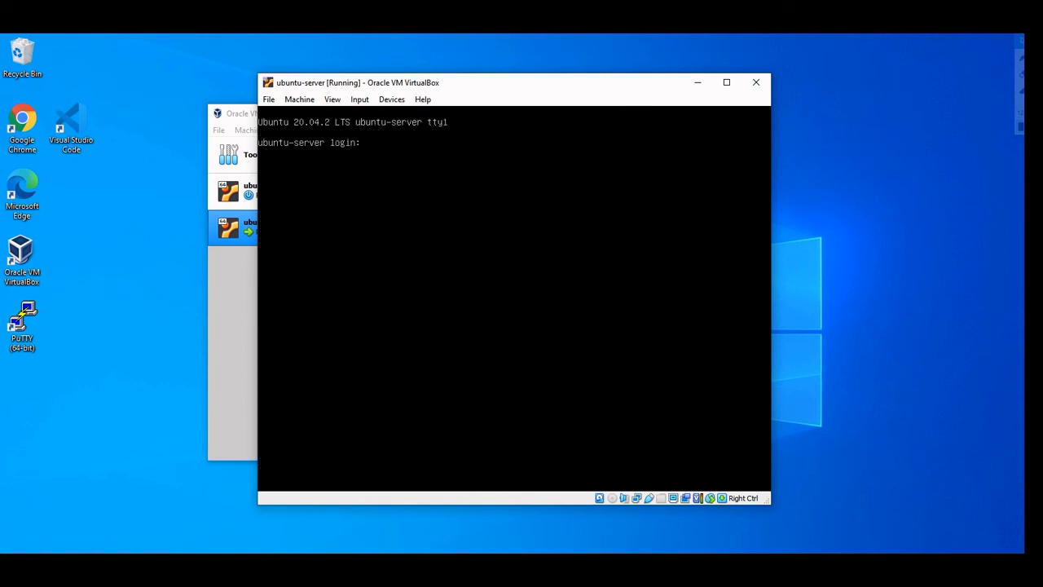
Log in at the ubuntu-server console with the user's username and password, retrying after a failed attempt
key("Return")
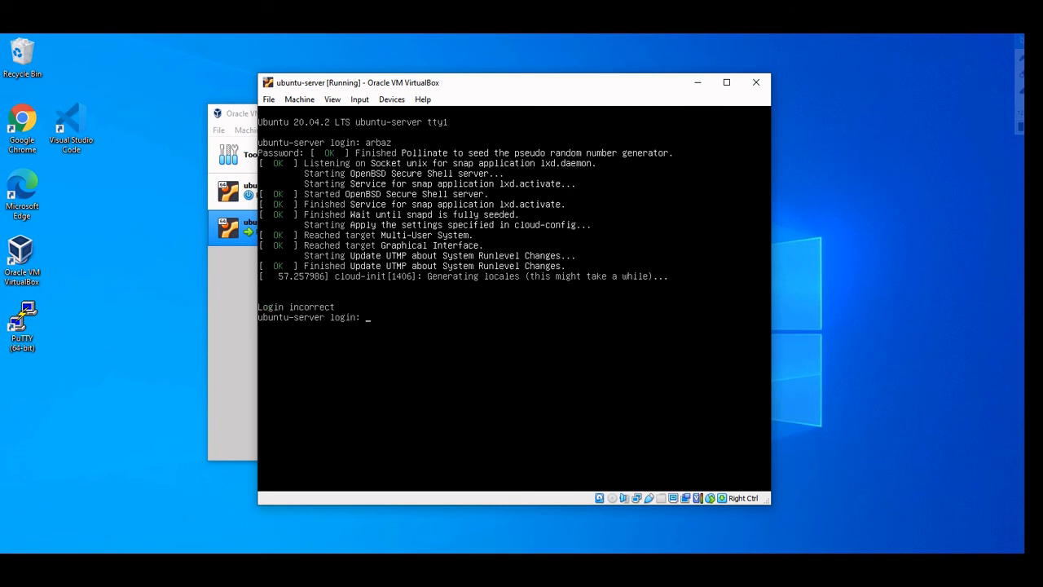
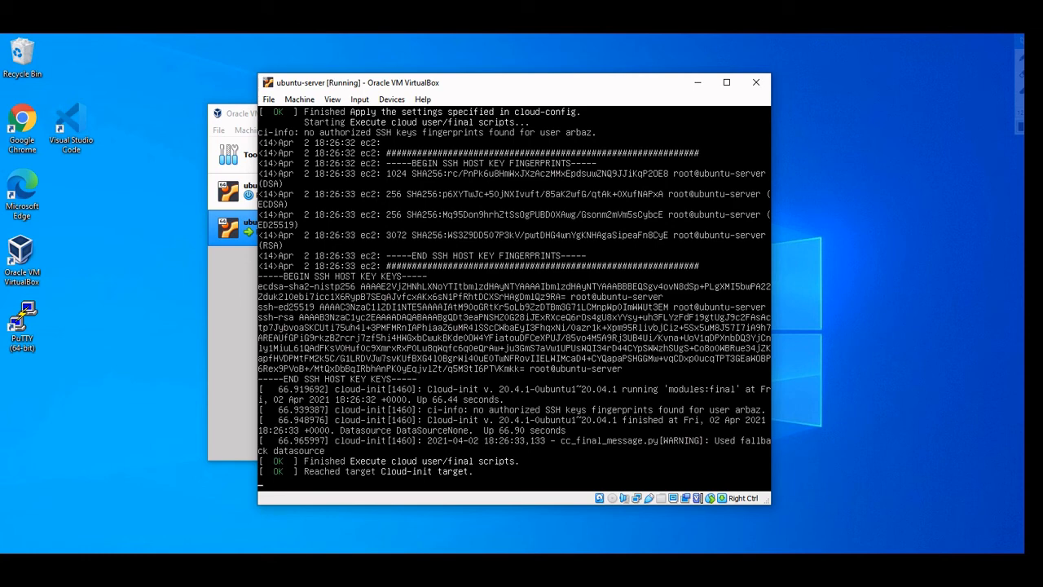
key("Return")
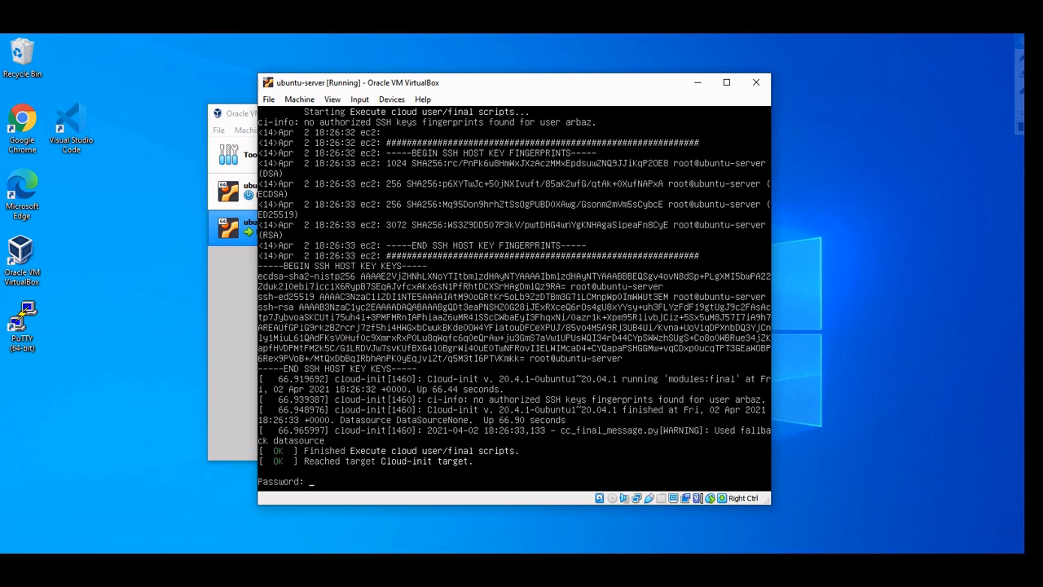
key("ctrl+c")
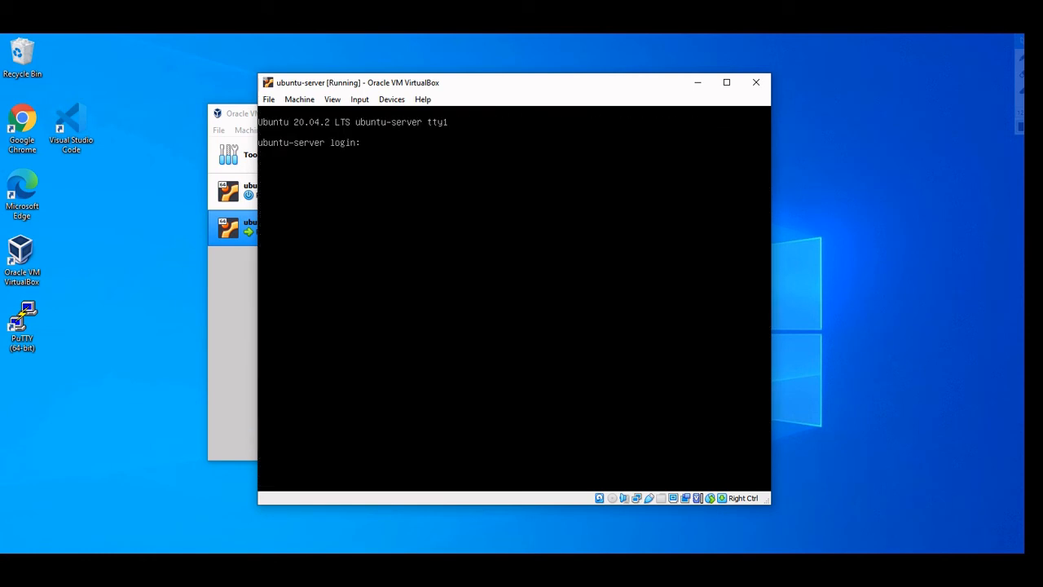
key("Return")
key("Return")
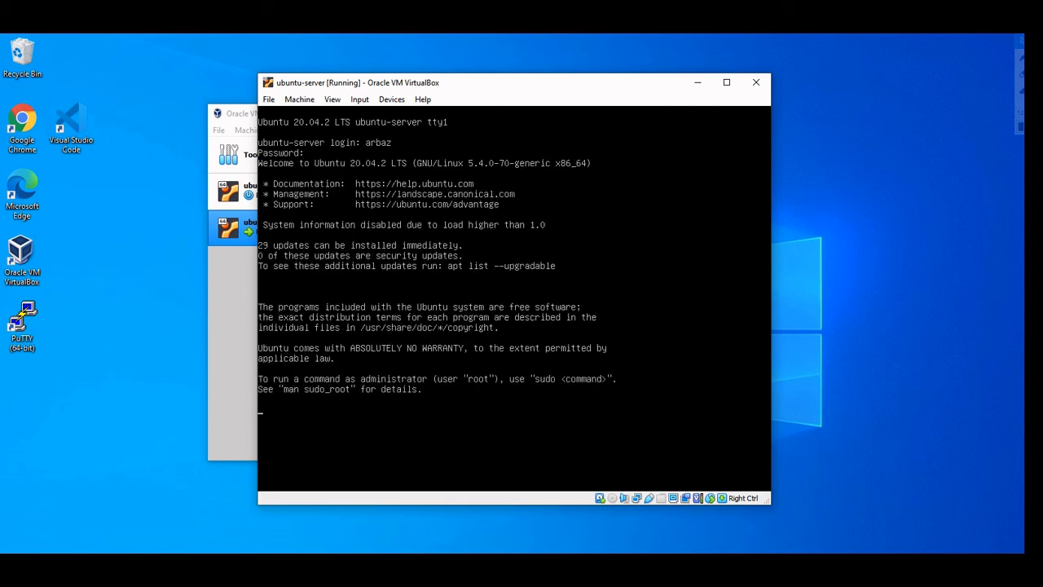
Run clear, ls and 'ip a s' to reveal enp0s3's address 192.168.0.67/24
type("clear")
key("Return")
type("ls")
key("Return")
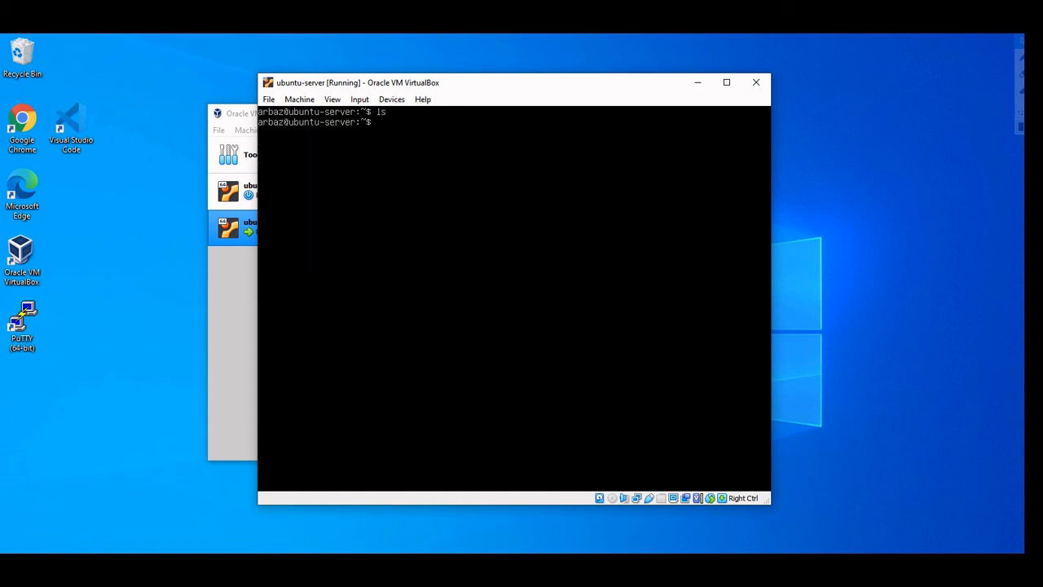
type("ip a s")
key("Return")
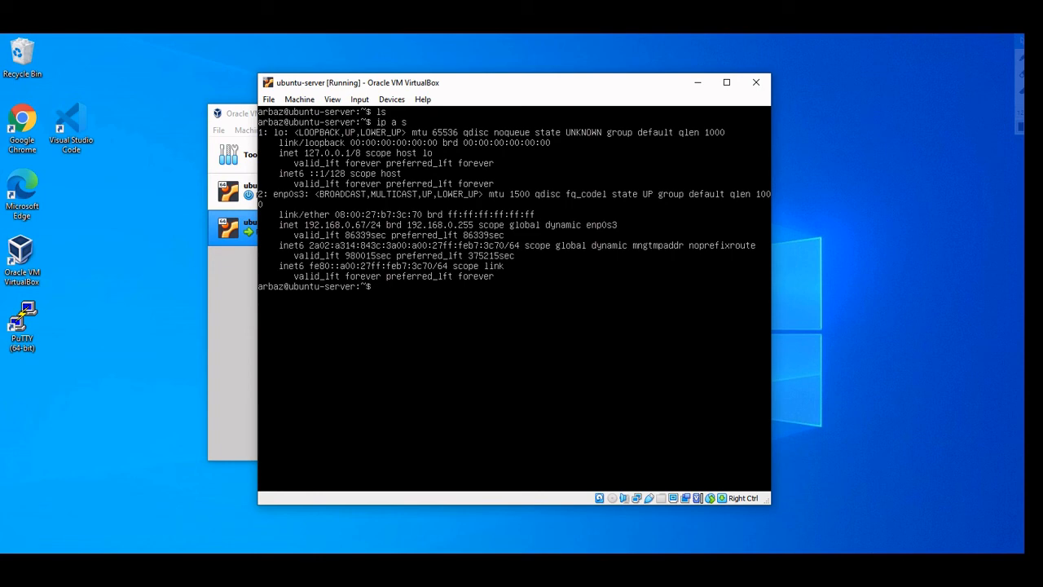
Turn off mouse integration from the Input menu and decline the mouse capture dialog
left_click(359, 99)
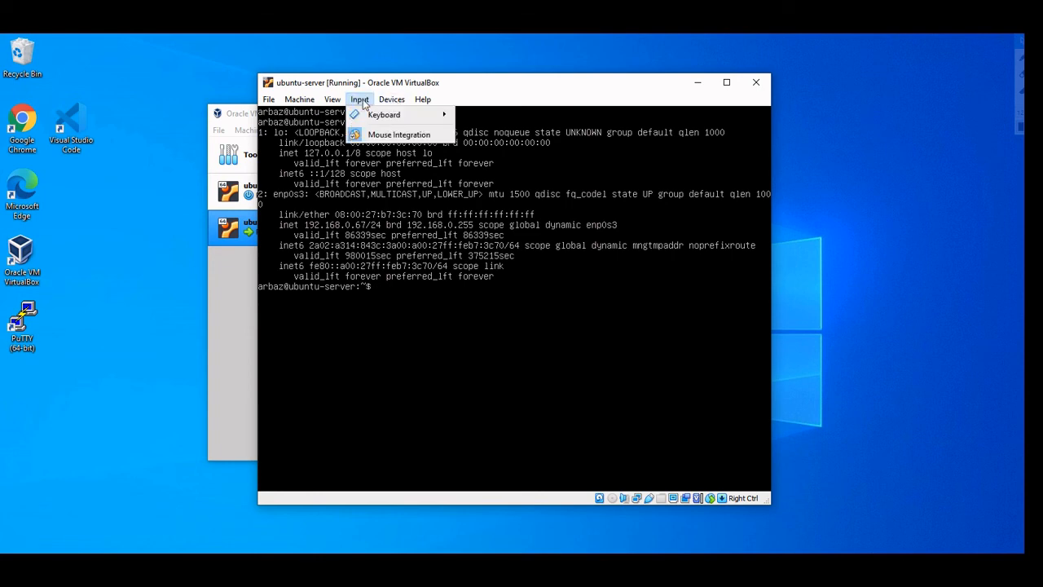
left_click(383, 134)
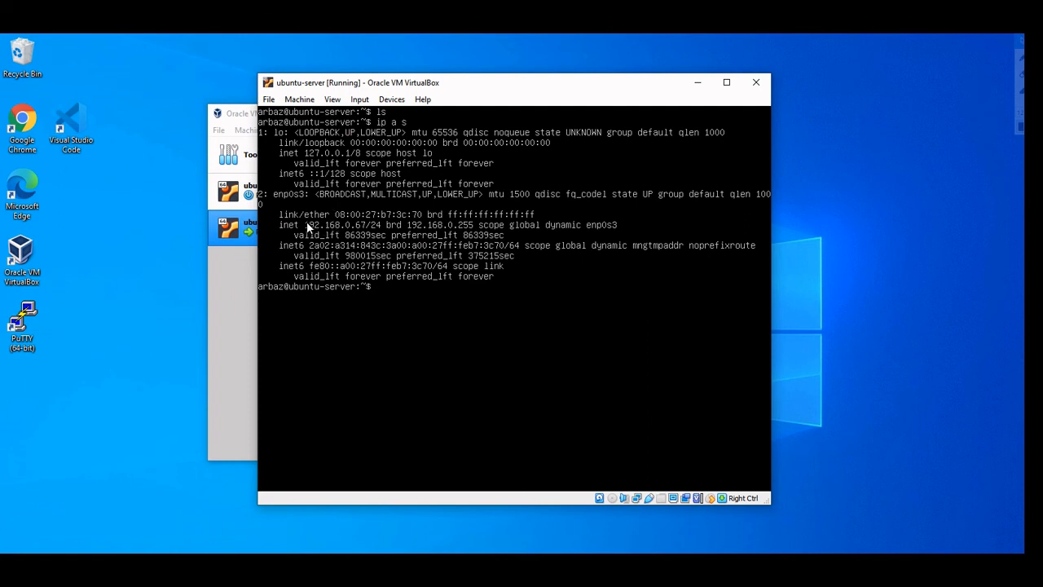
left_click_drag(305, 223, 345, 224)
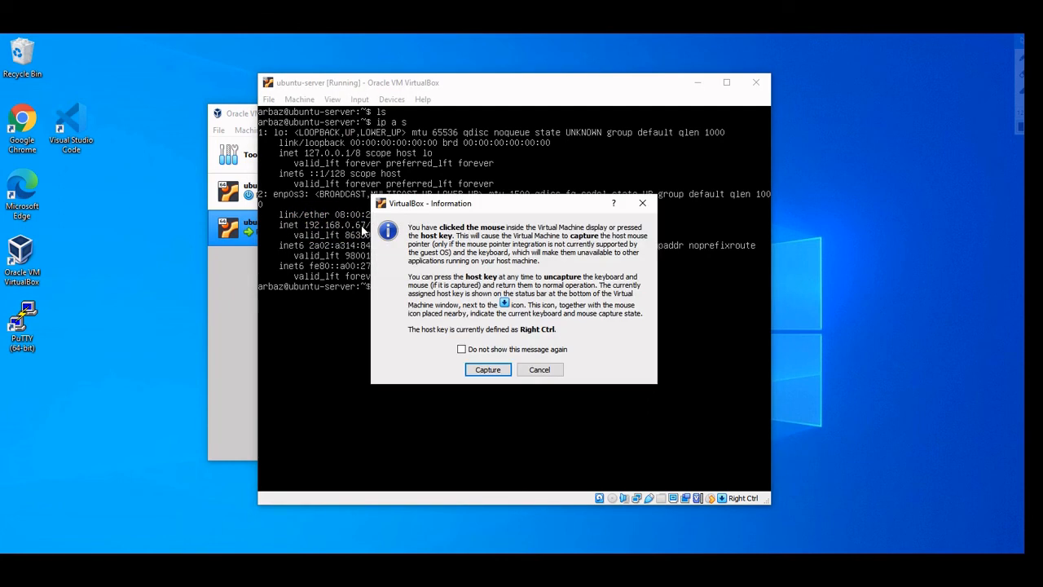
left_click(540, 369)
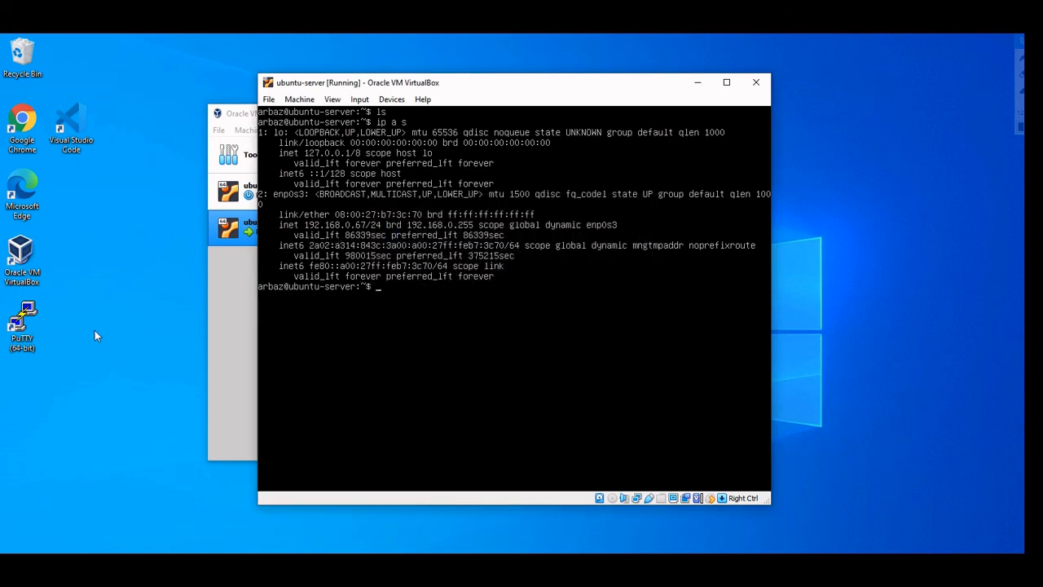
Launch PuTTY and open an SSH connection to the user account at 192.168.0.67
double_click(31, 336)
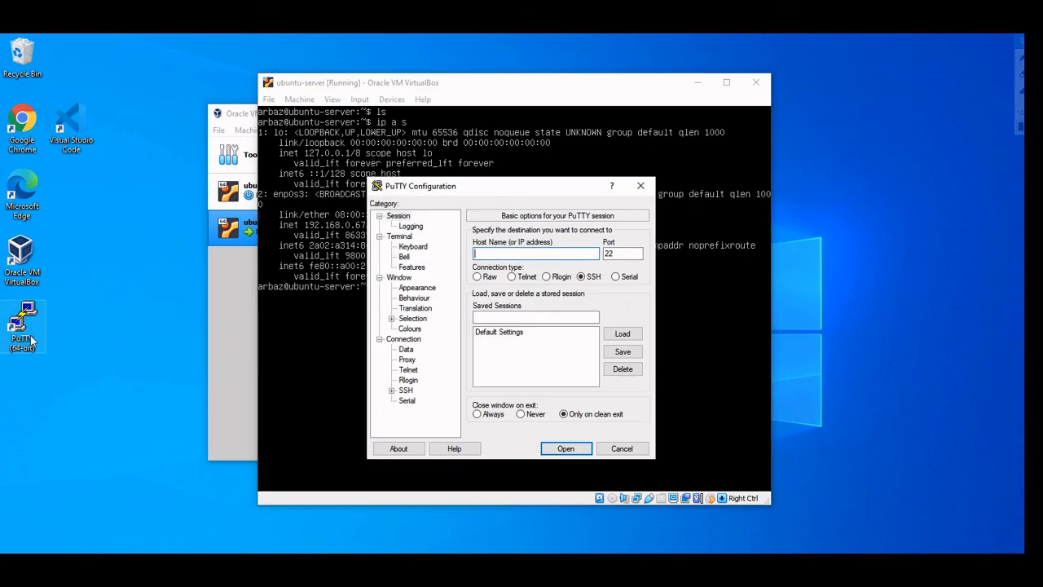
type("192.16")
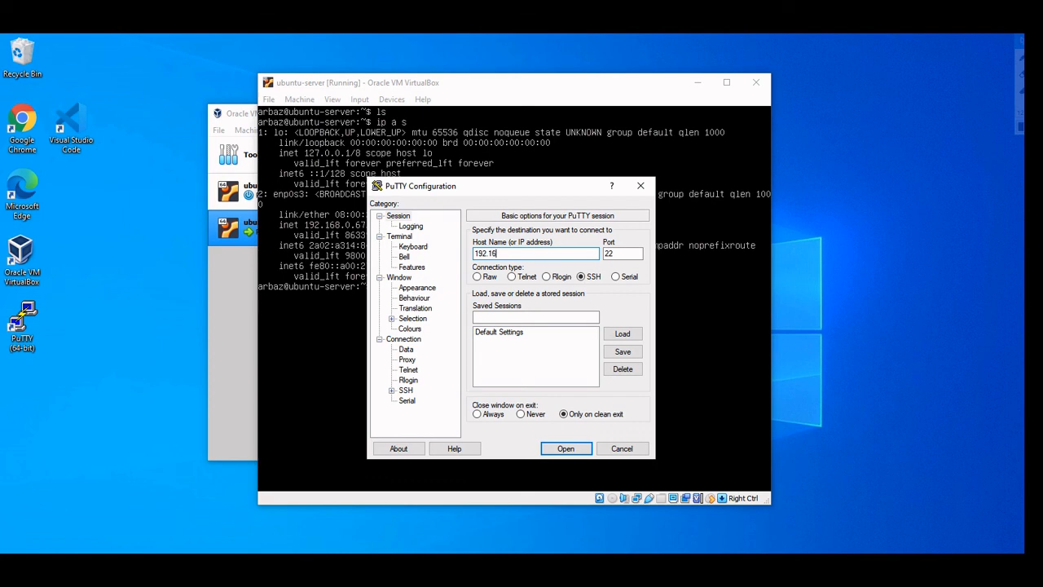
type("8.0.67")
type("arbaz")
type("@")
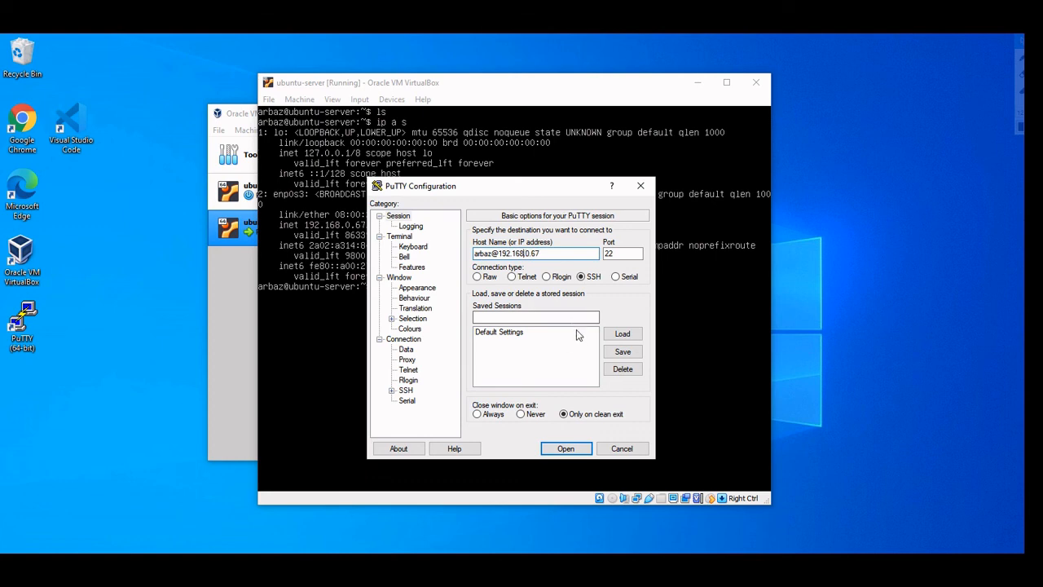
left_click(561, 446)
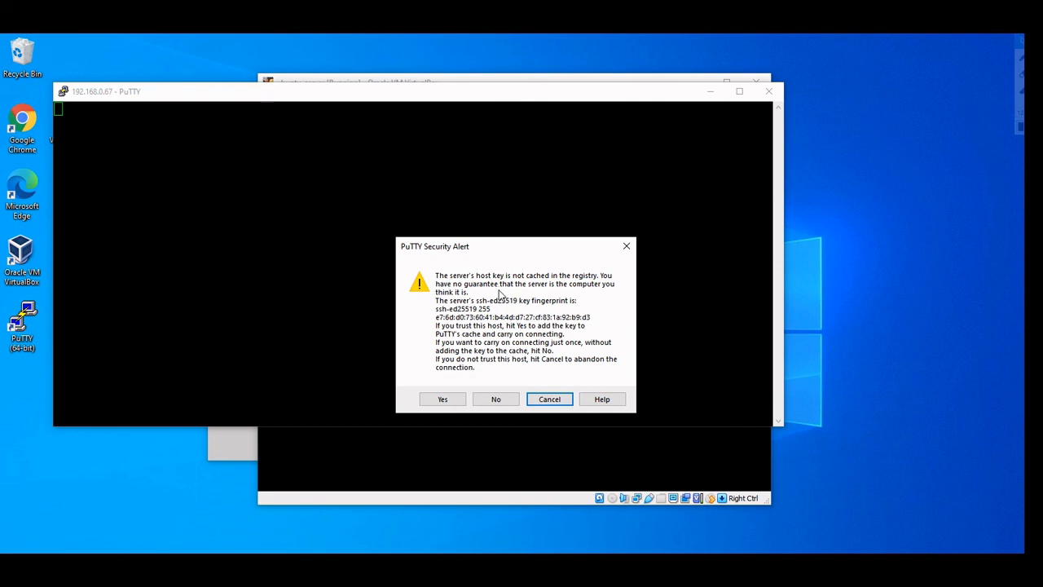
Accept the server's host key, enter the password, then run clear and ls over SSH
left_click(448, 399)
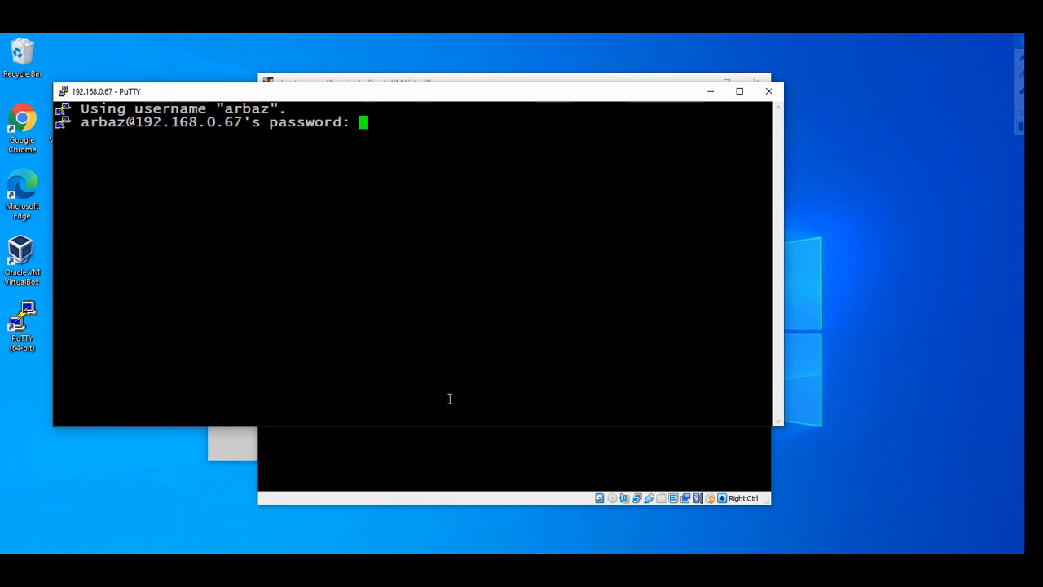
key("Return")
type("clea")
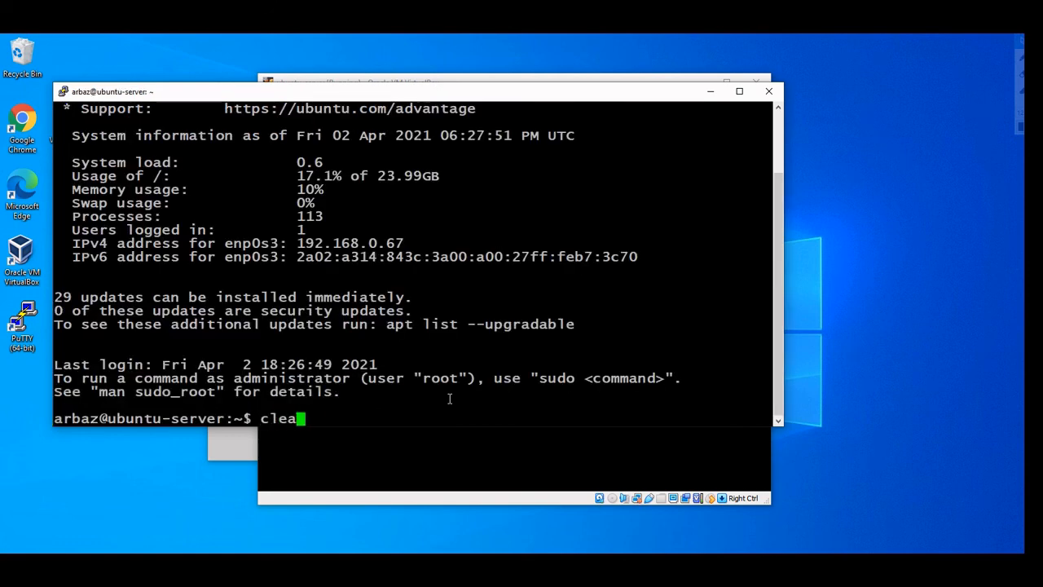
type("r")
key("Return")
type("ls")
key("Return")
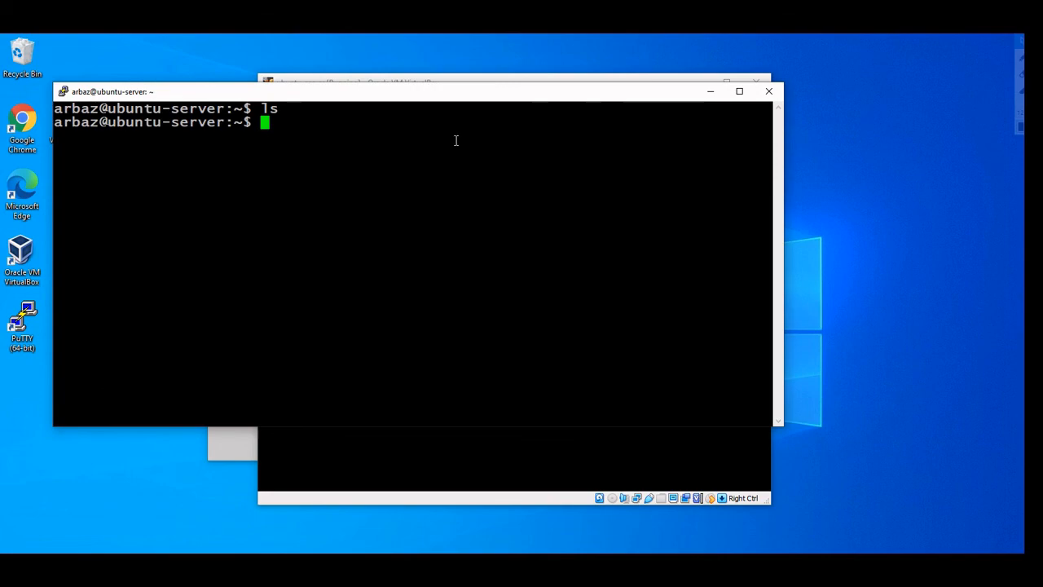
Arrange the PuTTY and VirtualBox windows so the VM console shows behind the PuTTY session
left_click_drag(459, 96, 538, 207)
left_click_drag(457, 87, 463, 92)
left_click(242, 244)
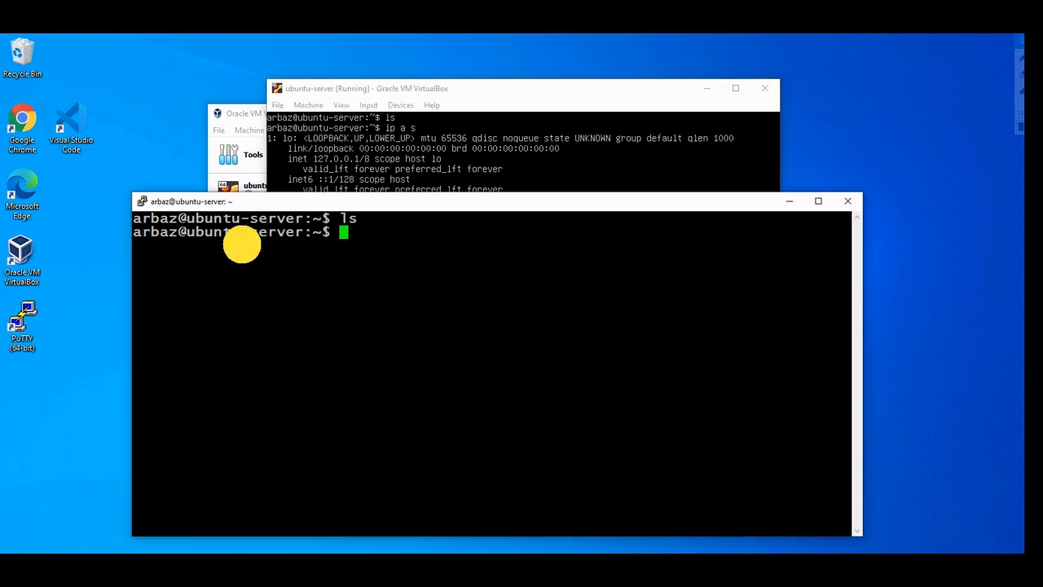
left_click_drag(349, 200, 351, 177)
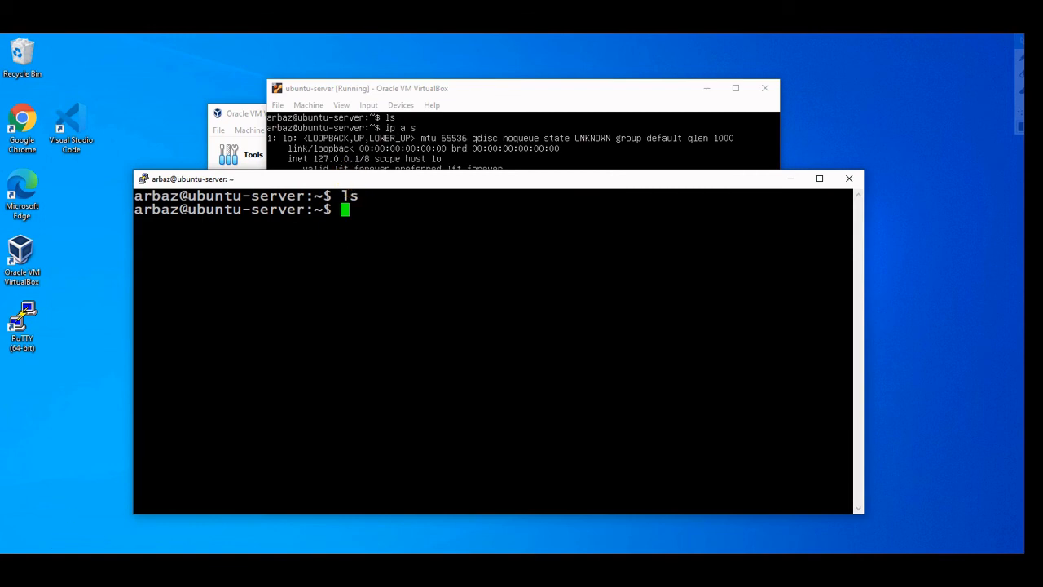